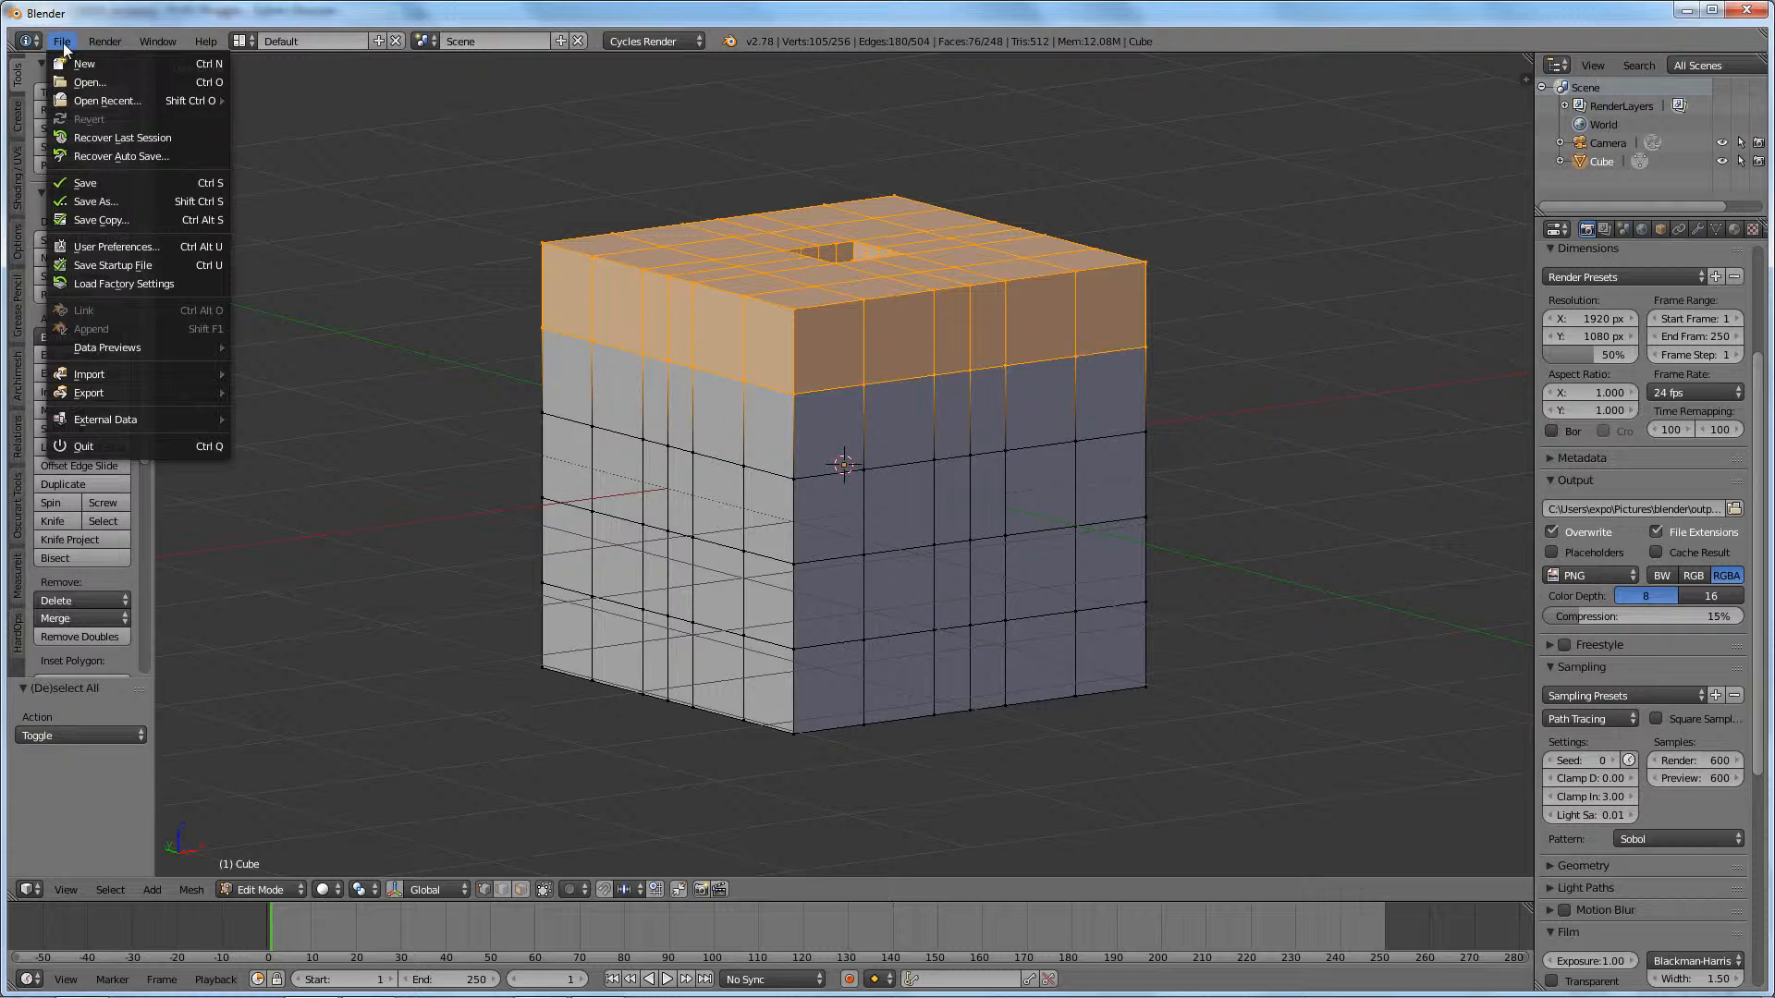
Step: Start a new scene by reloading the start-up file
{"action": "left_click", "coordinate": [67, 64]}
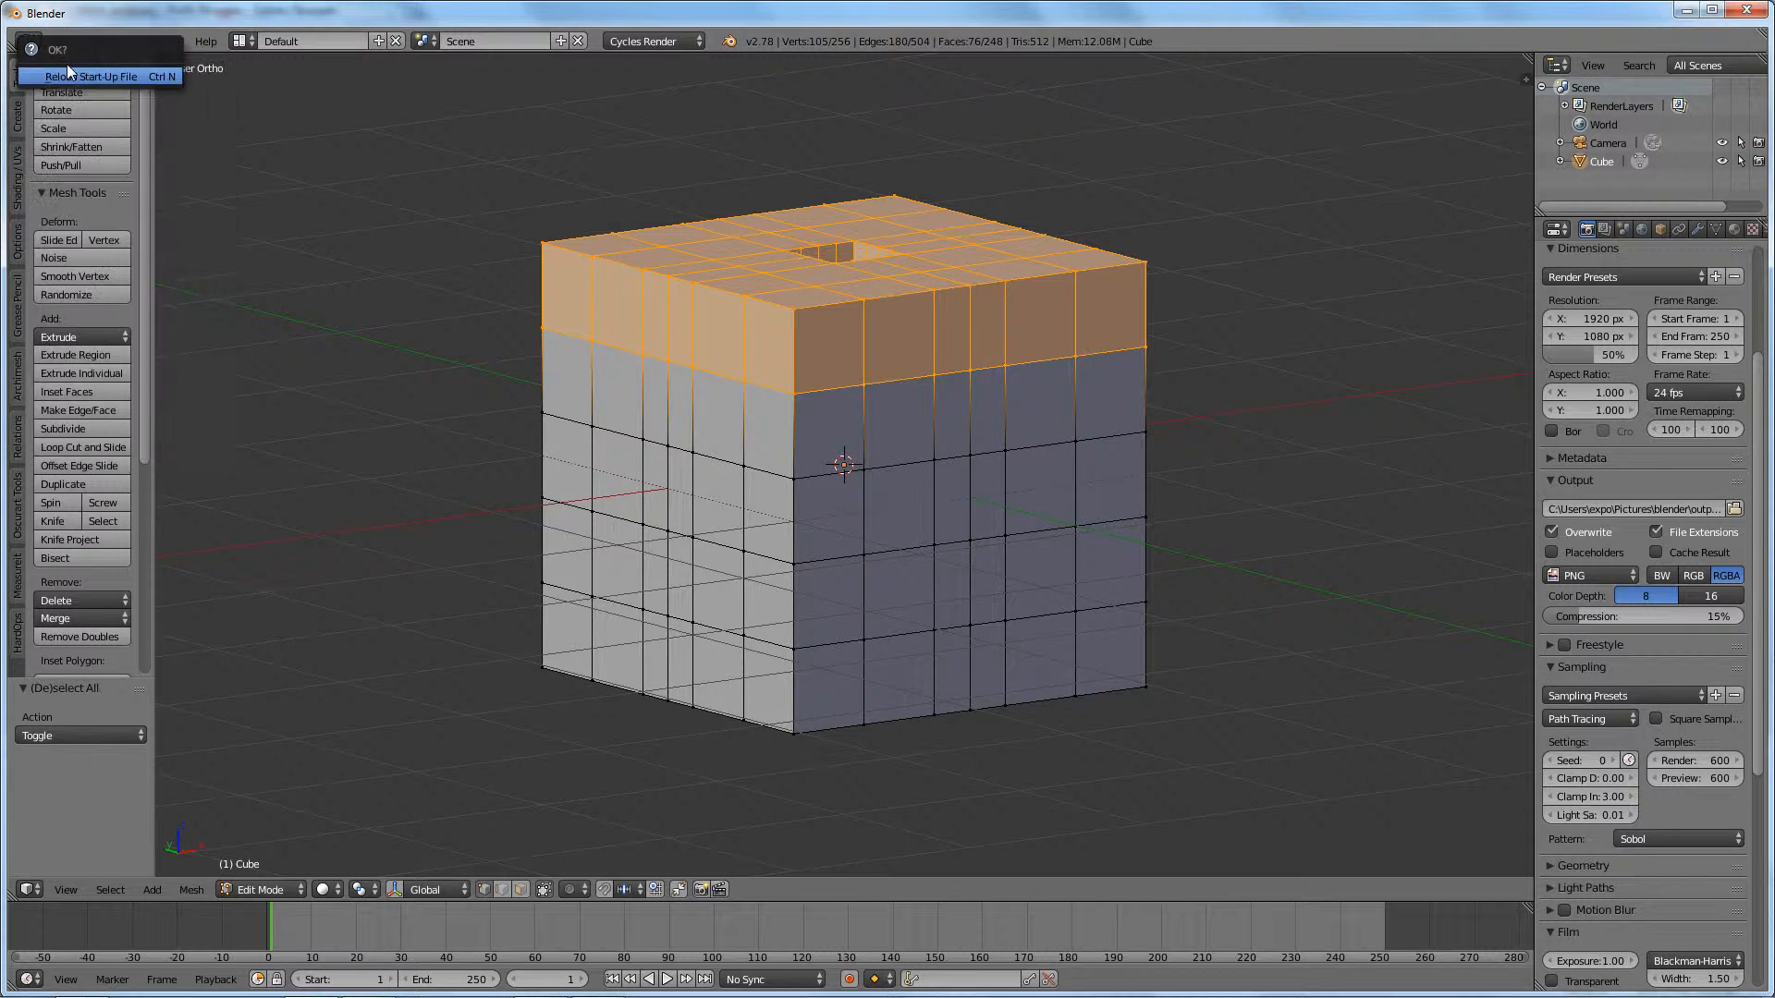
{"action": "left_click", "coordinate": [120, 77]}
{"action": "middle_click_drag", "start_coordinate": [1164, 367], "coordinate": [1021, 443]}
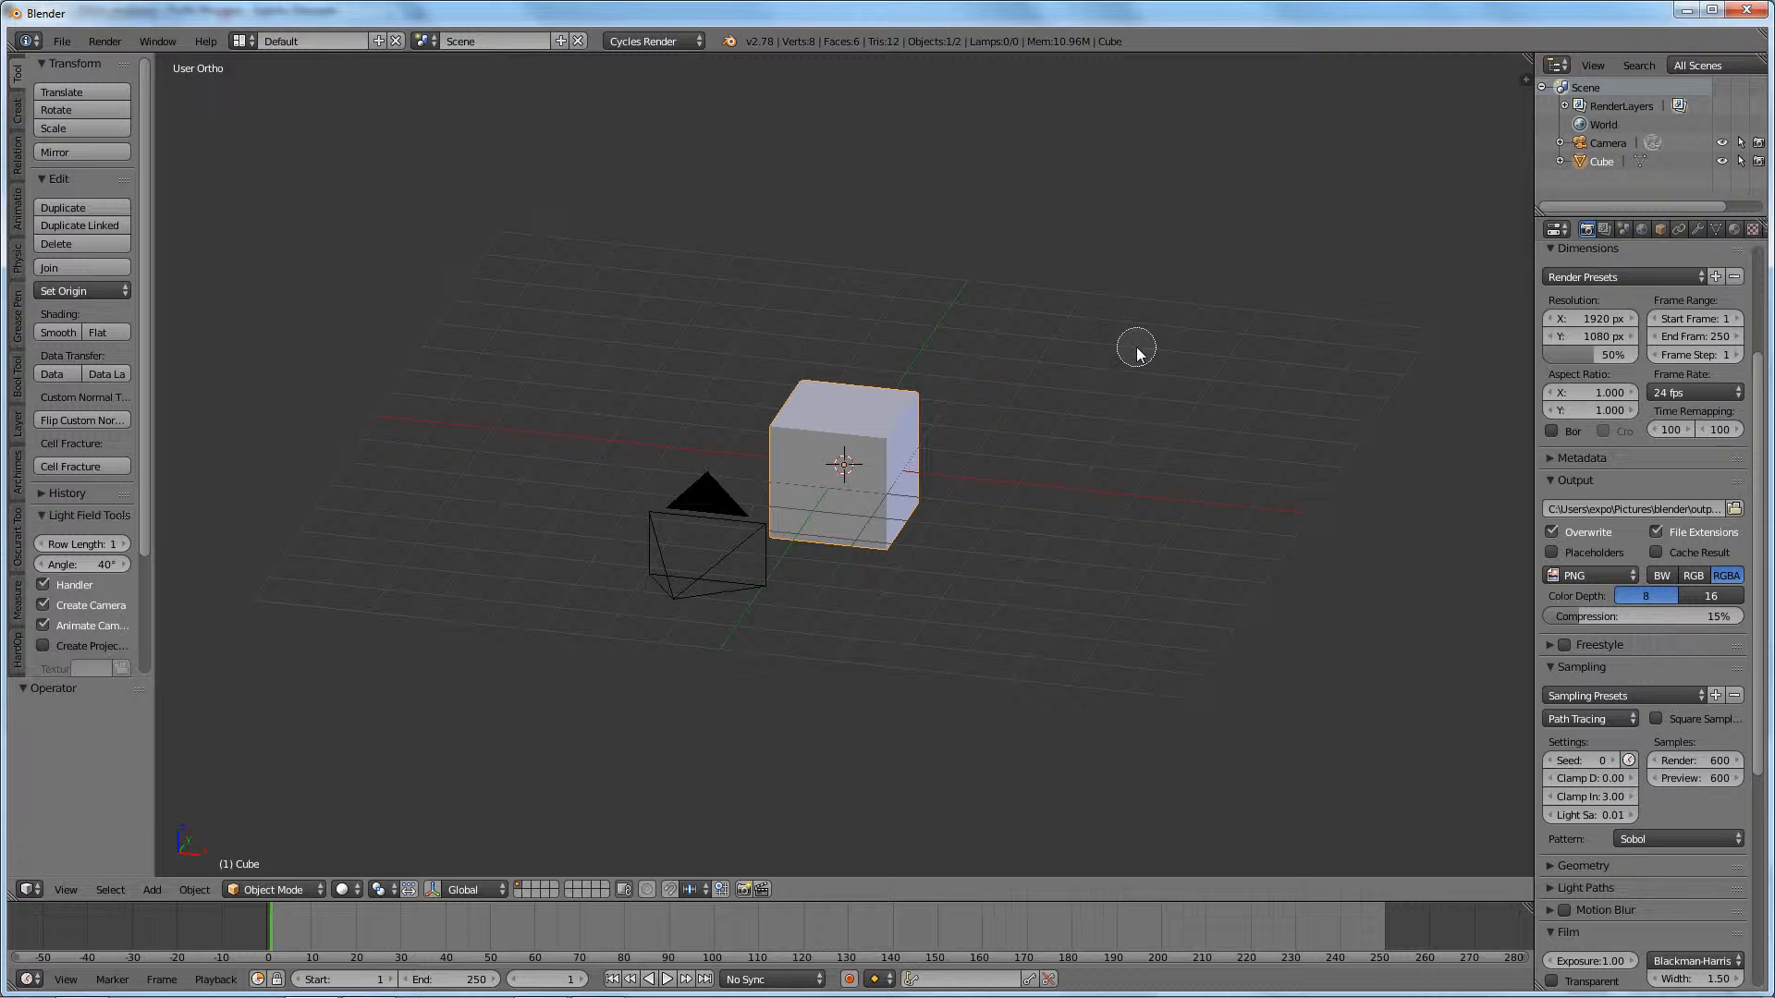
{"action": "scroll", "coordinate": [1137, 352], "scroll_direction": "down", "scroll_amount": 10}
{"action": "scroll", "coordinate": [1138, 352], "scroll_direction": "up", "scroll_amount": 8}
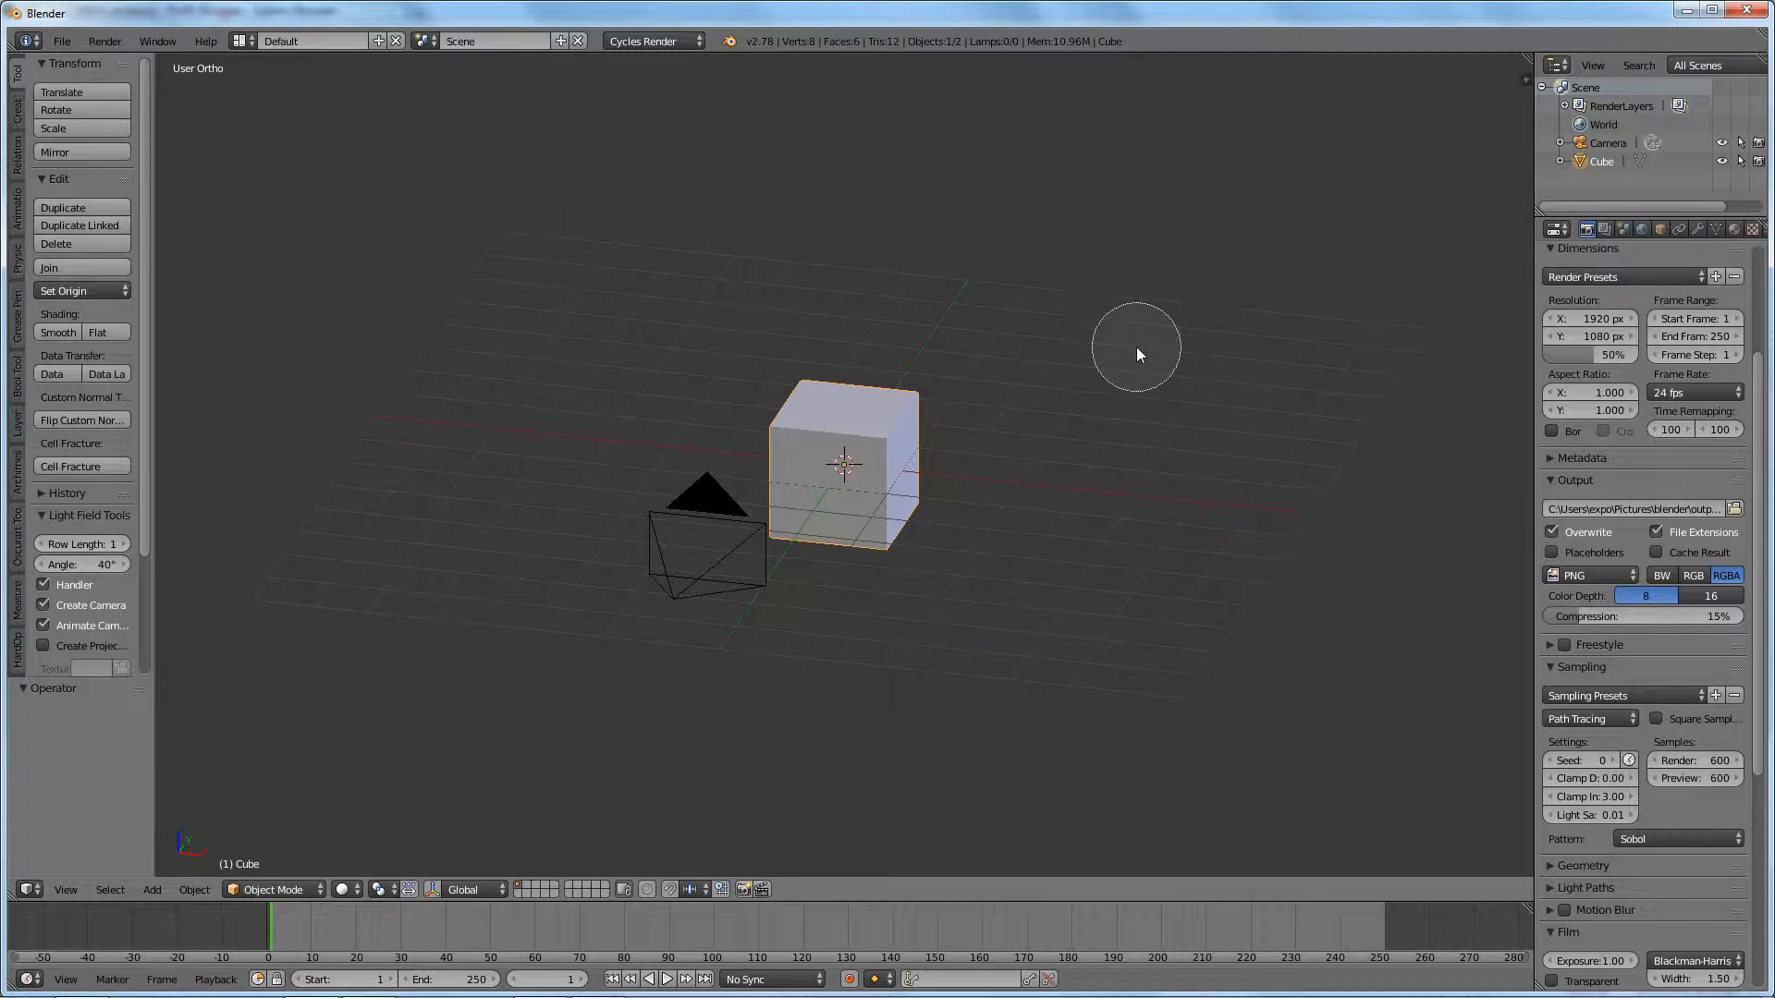
{"action": "scroll", "coordinate": [1137, 352], "scroll_direction": "up", "scroll_amount": 6}
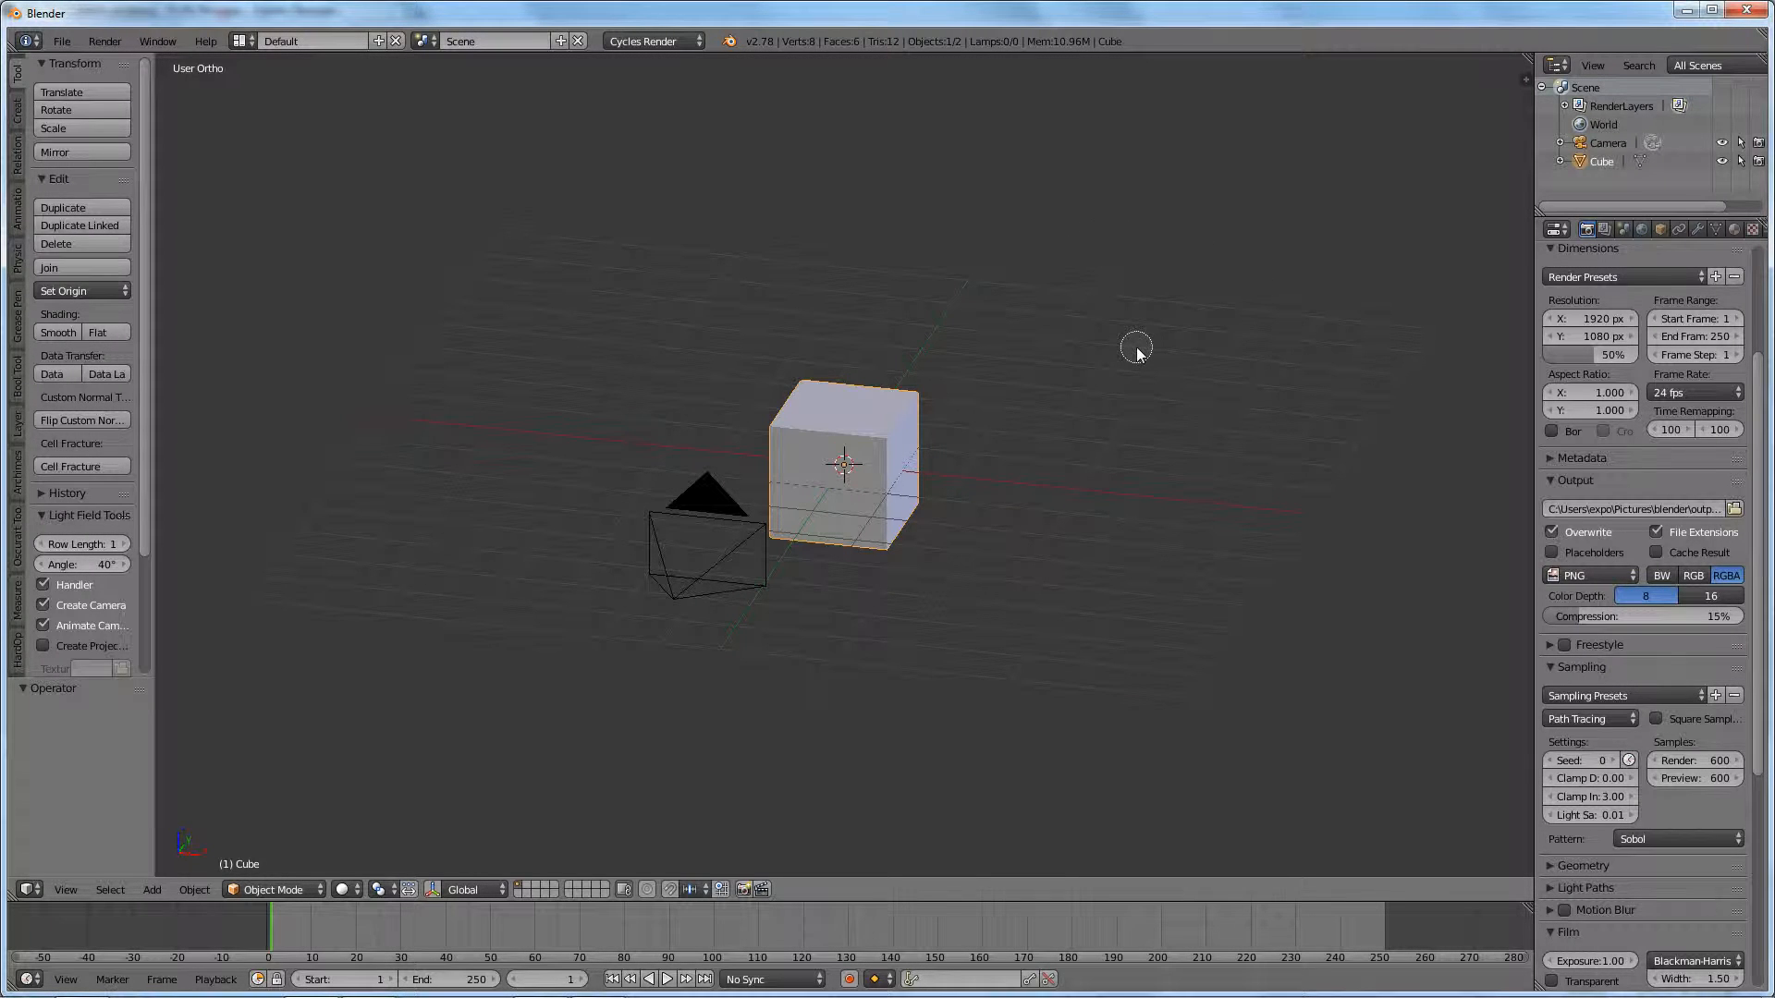
{"action": "key", "text": "Escape"}
Step: Delete the default cube and add a plane mesh at the scene's centre
{"action": "key", "text": "x"}
{"action": "left_click", "coordinate": [865, 431]}
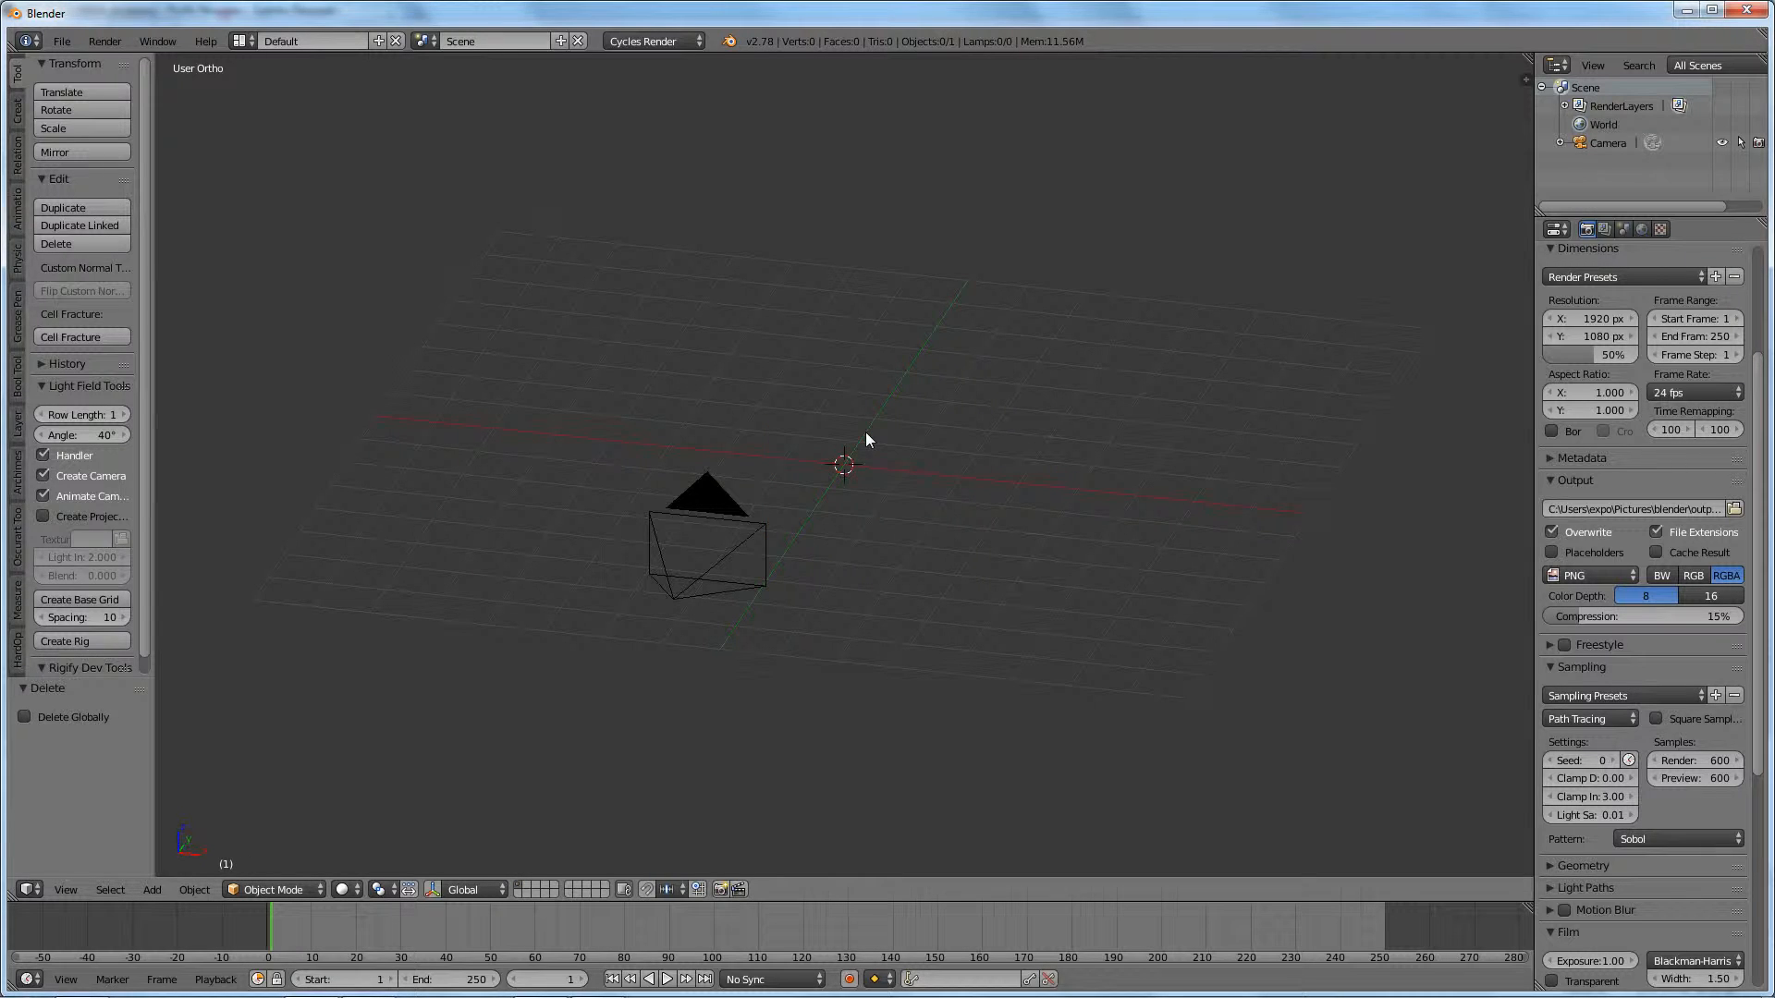
{"action": "key", "text": "space"}
{"action": "mouse_move", "coordinate": [839, 464]}
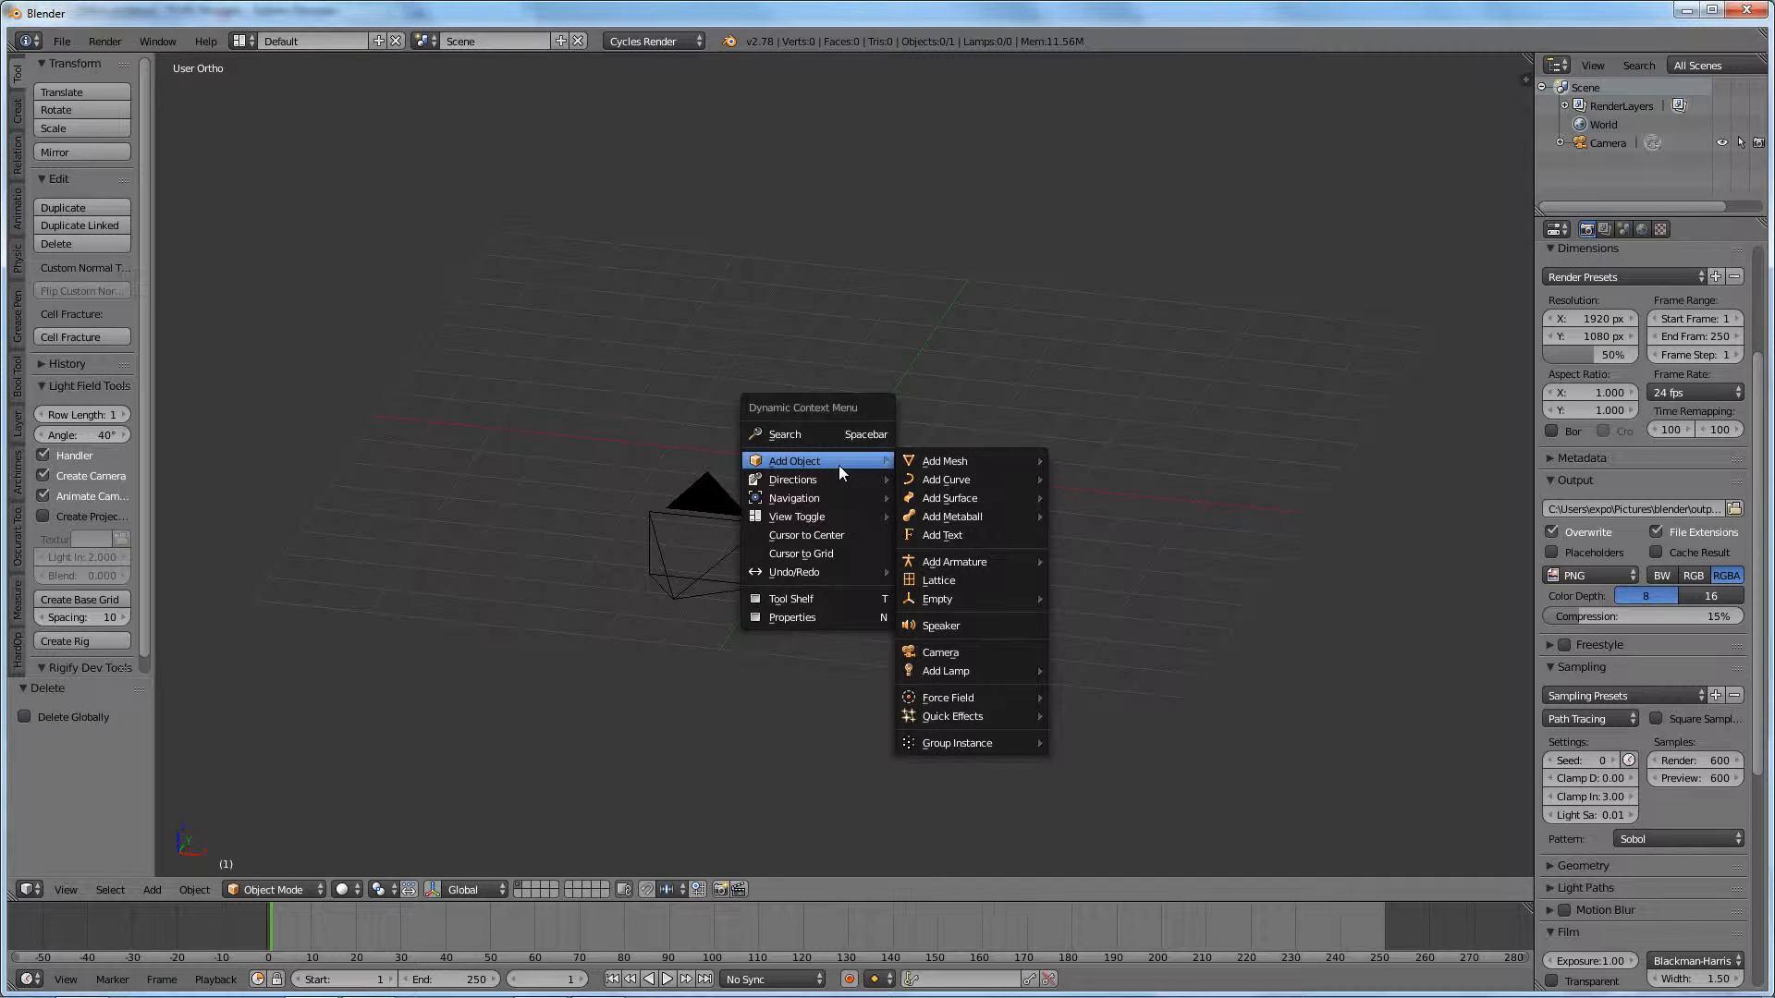
{"action": "mouse_move", "coordinate": [991, 464]}
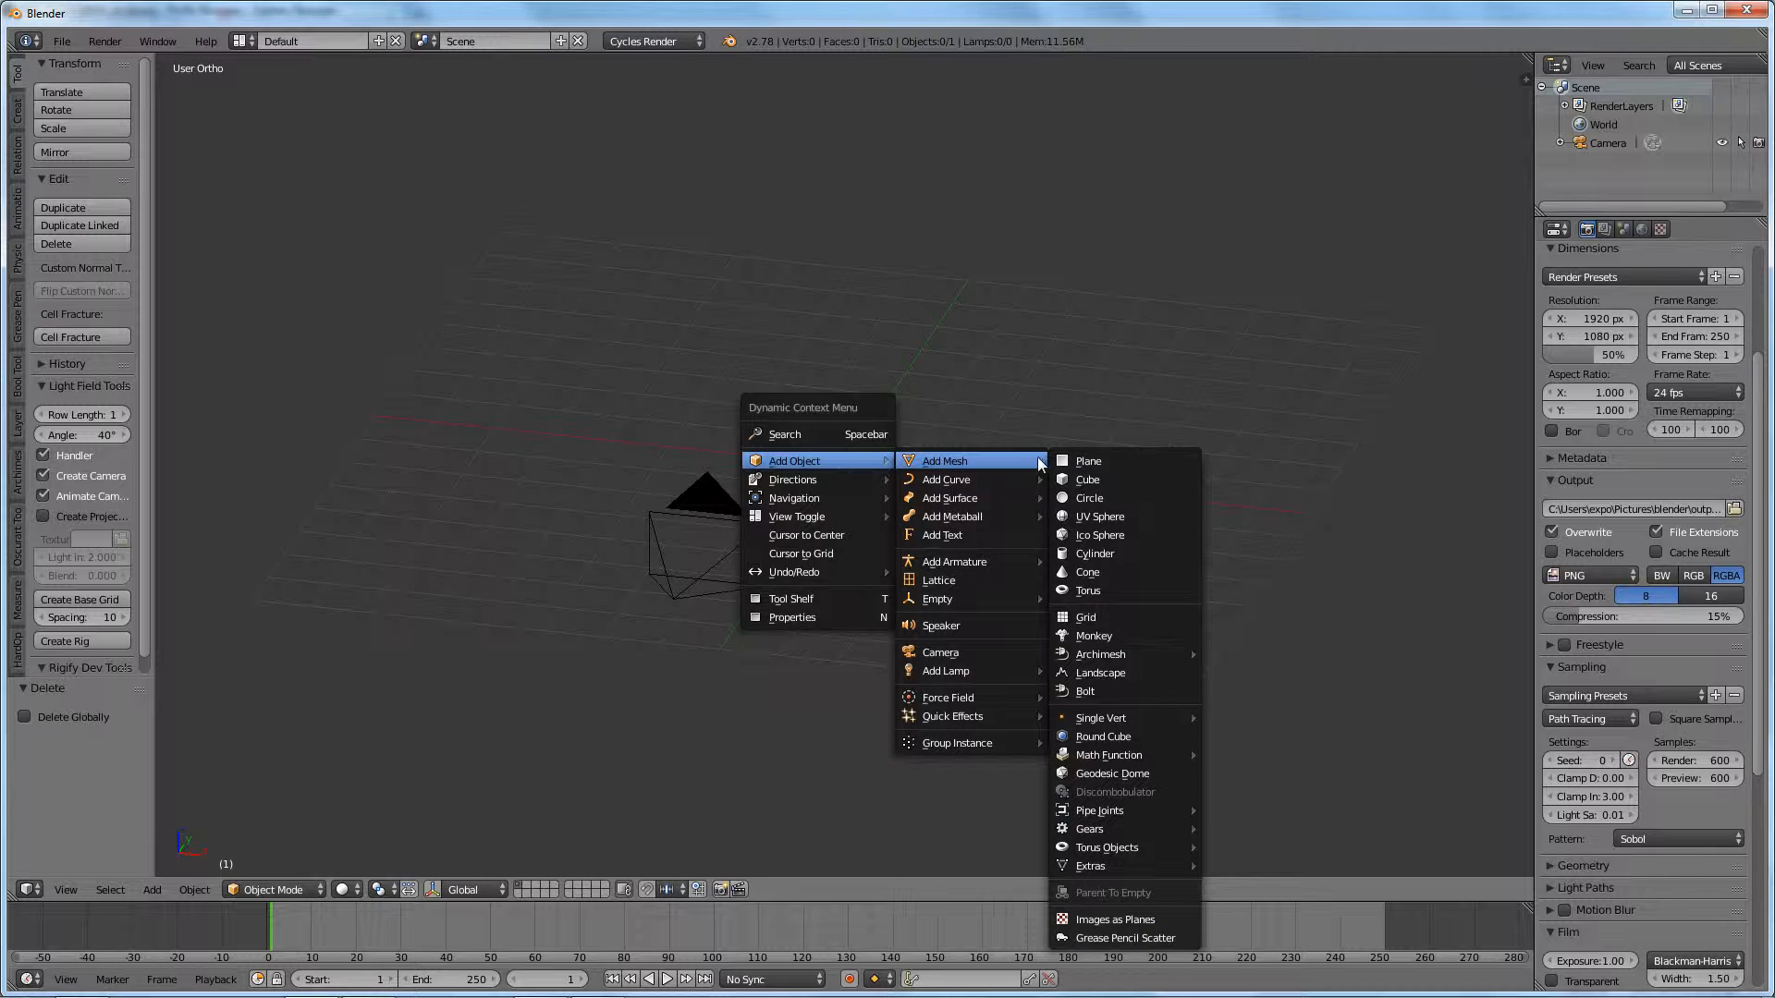
{"action": "left_click", "coordinate": [1123, 460]}
{"action": "scroll", "coordinate": [906, 512], "scroll_direction": "up", "scroll_amount": 5}
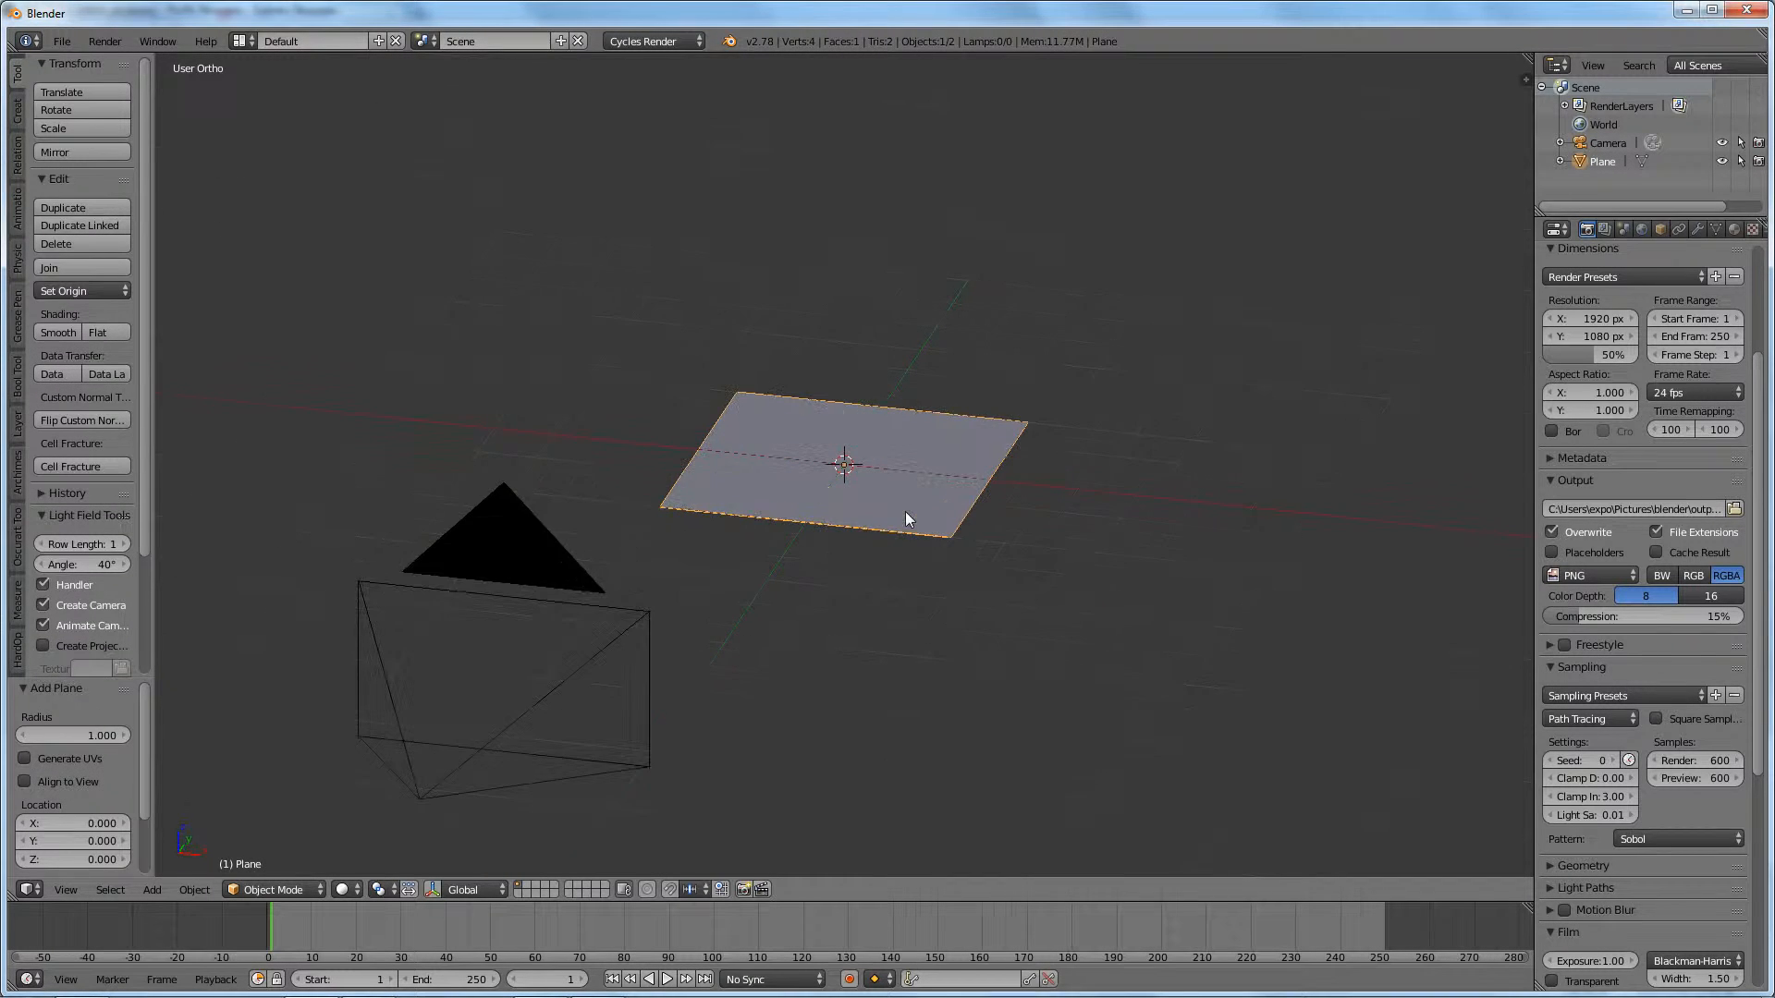
Step: Scale the plane uniformly by a factor of 4
{"action": "middle_click_drag", "start_coordinate": [1012, 389], "coordinate": [987, 528]}
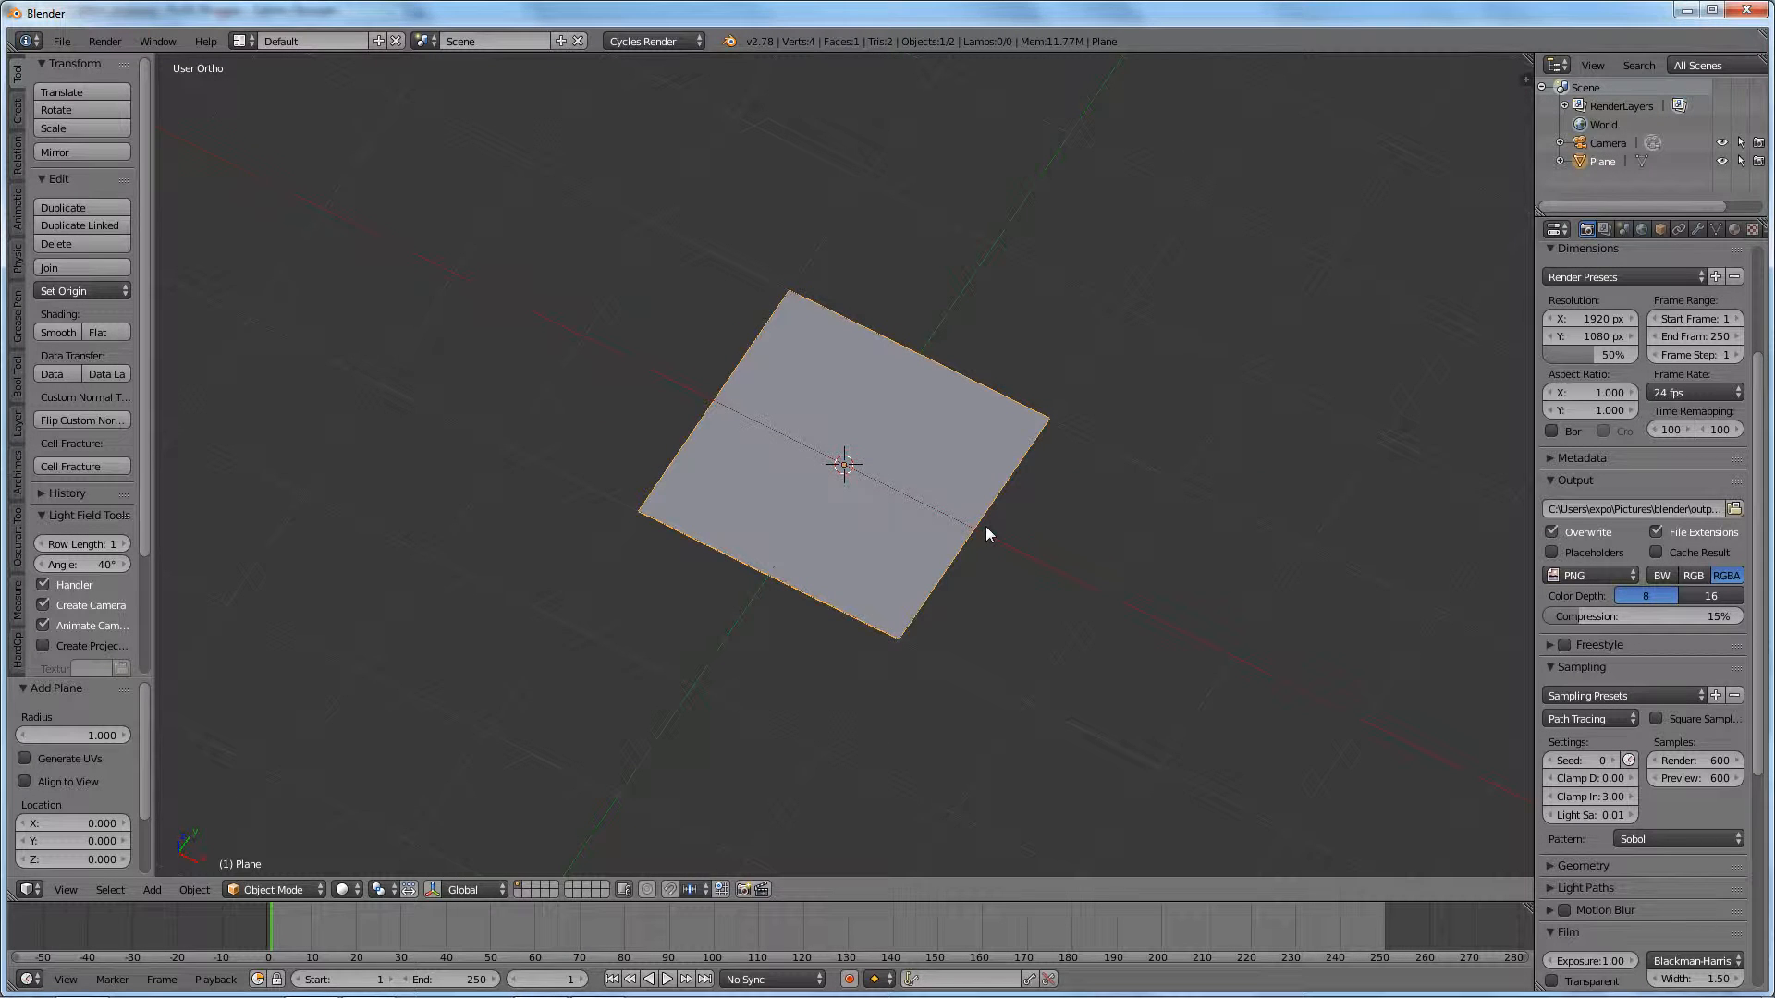
{"action": "key", "text": "s"}
{"action": "key", "text": "4"}
{"action": "key", "text": "Return"}
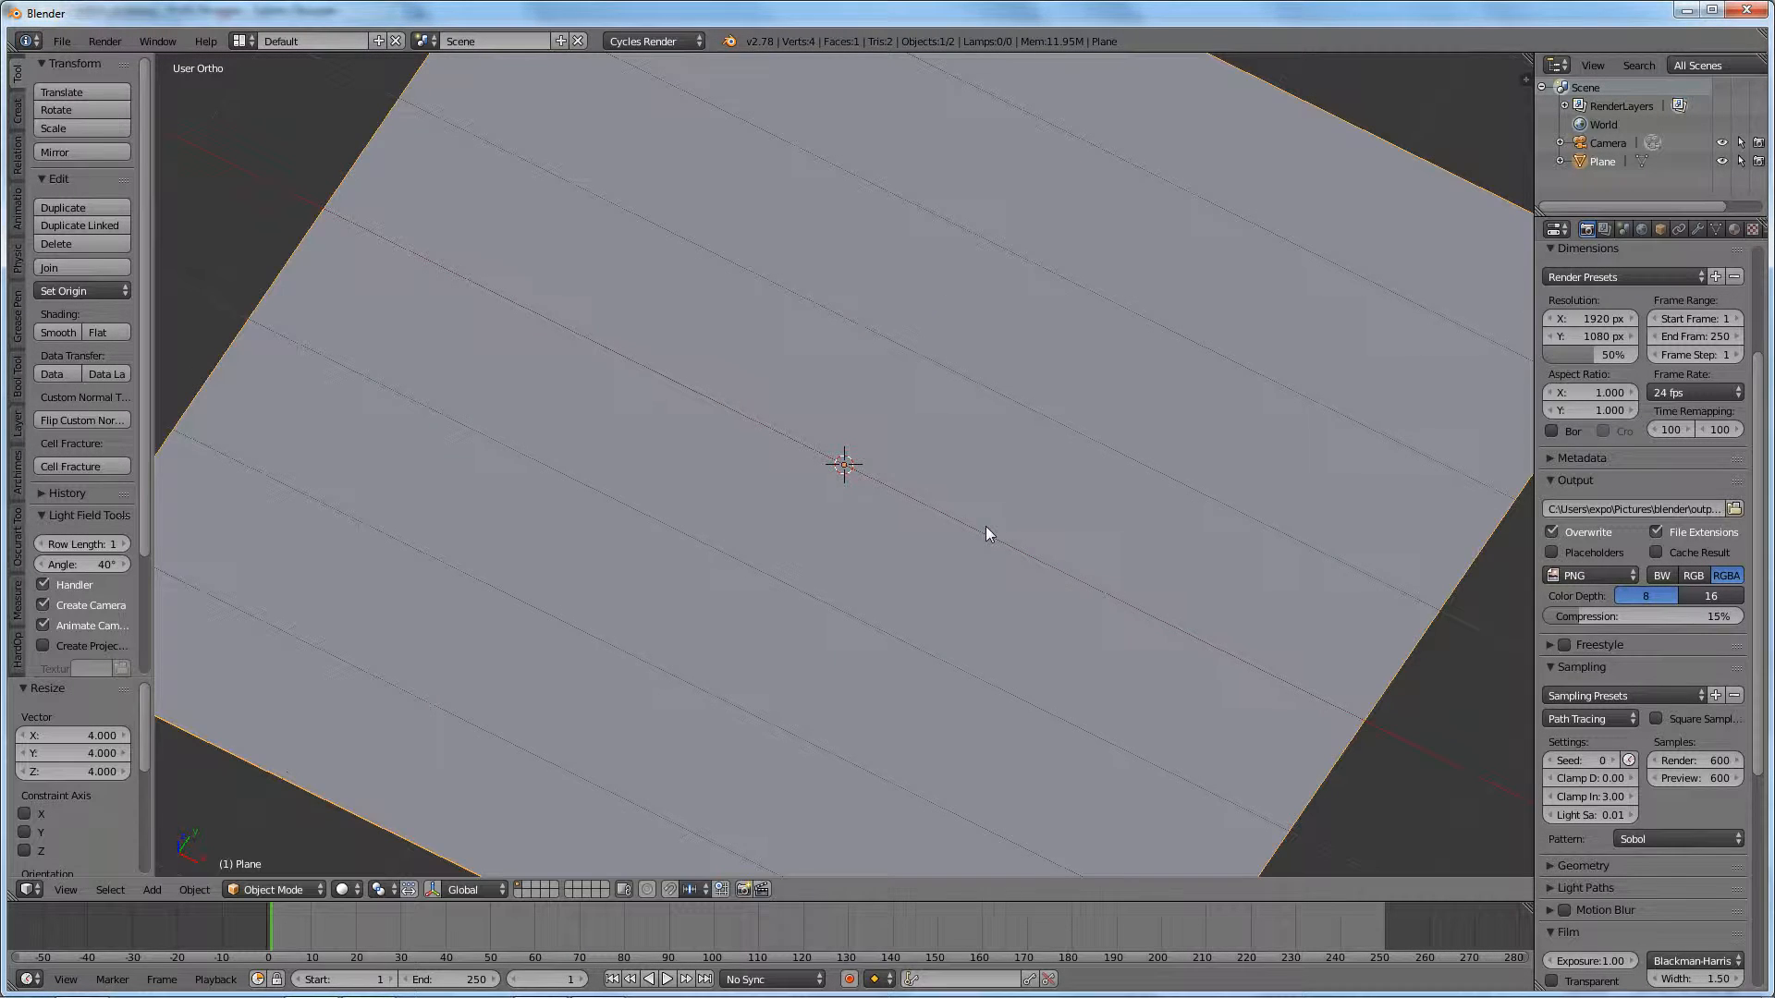
Step: Subdivide the whole plane in Edit Mode with the number of cuts set to 100
{"action": "scroll", "coordinate": [985, 525], "scroll_direction": "down", "scroll_amount": 5}
{"action": "middle_click_drag", "start_coordinate": [1035, 500], "coordinate": [935, 606]}
{"action": "scroll", "coordinate": [907, 520], "scroll_direction": "up", "scroll_amount": 6}
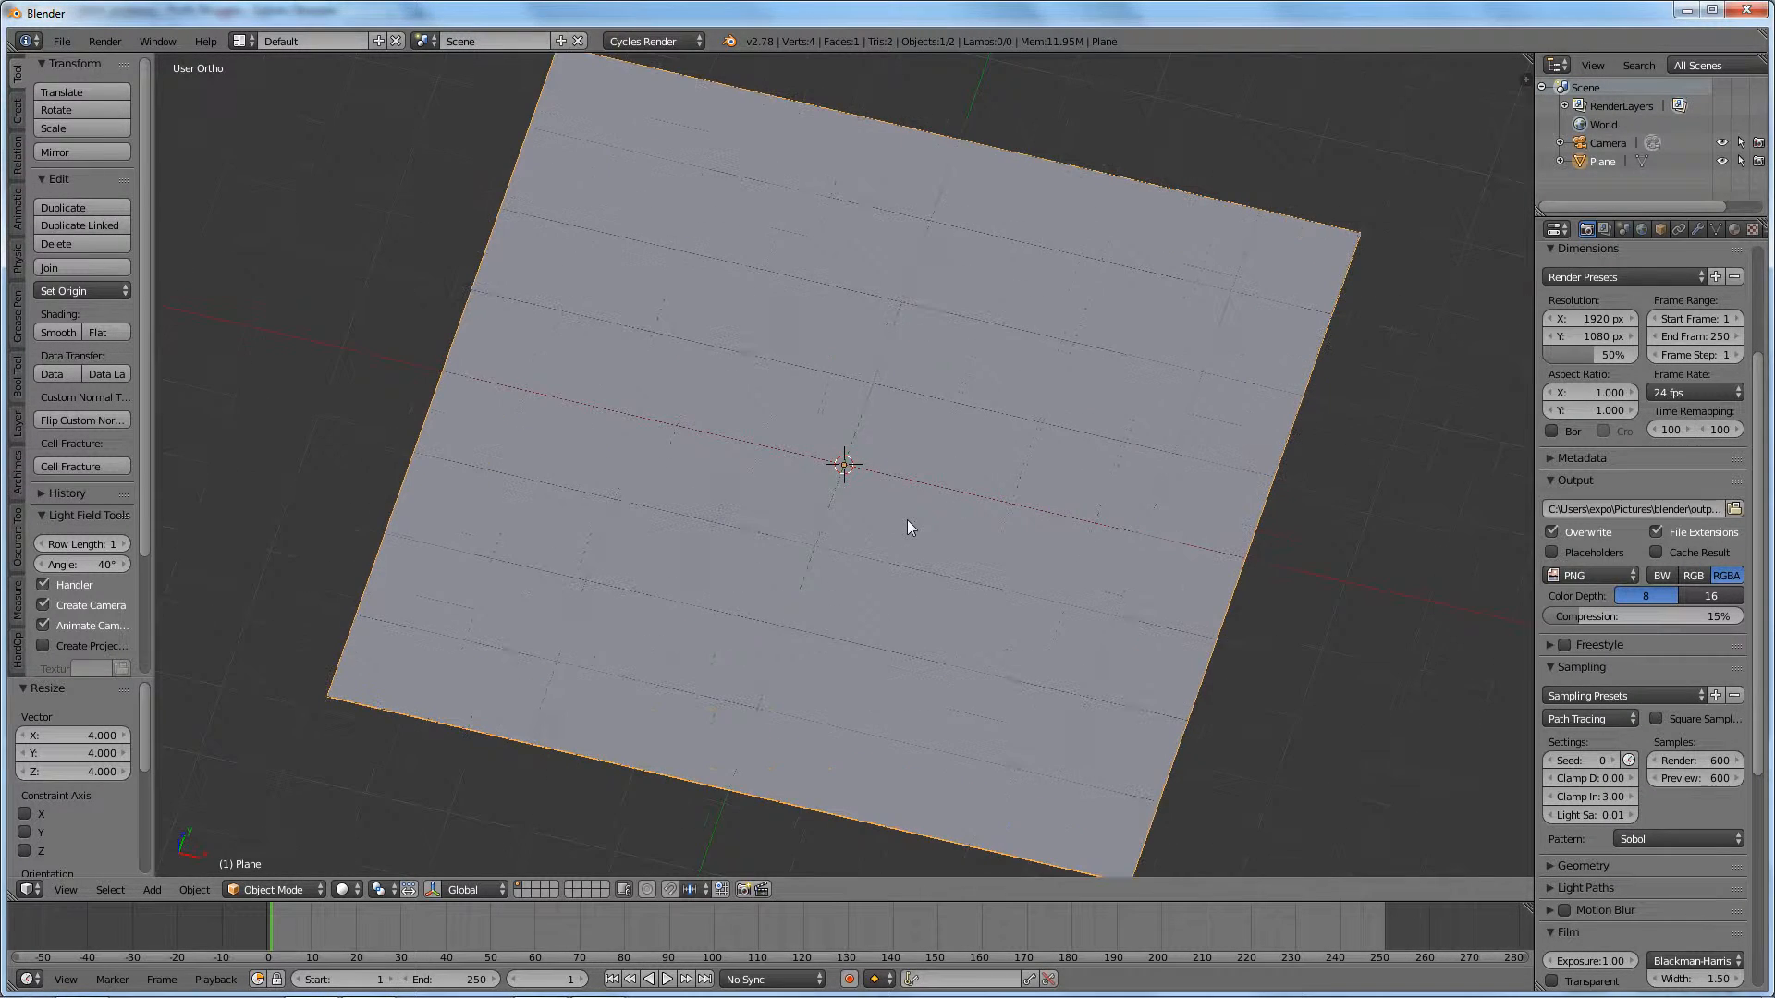
{"action": "scroll", "coordinate": [906, 520], "scroll_direction": "down", "scroll_amount": 4}
{"action": "key", "text": "Tab"}
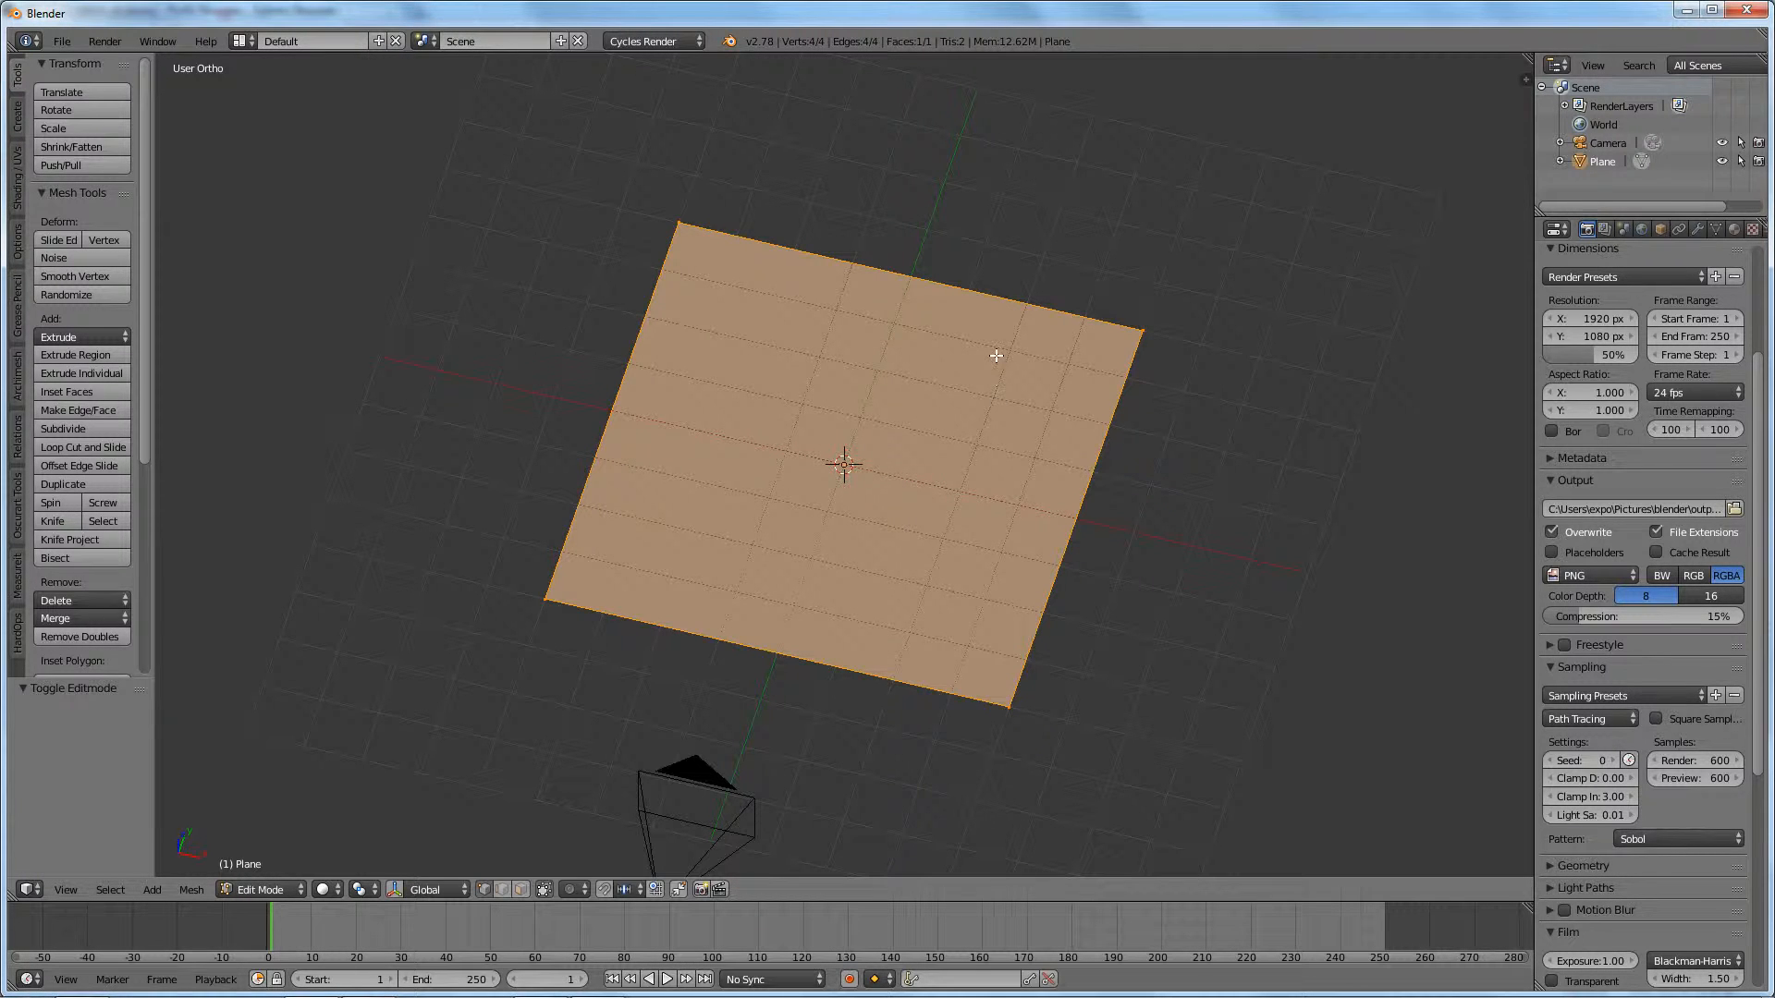
{"action": "key", "text": "w"}
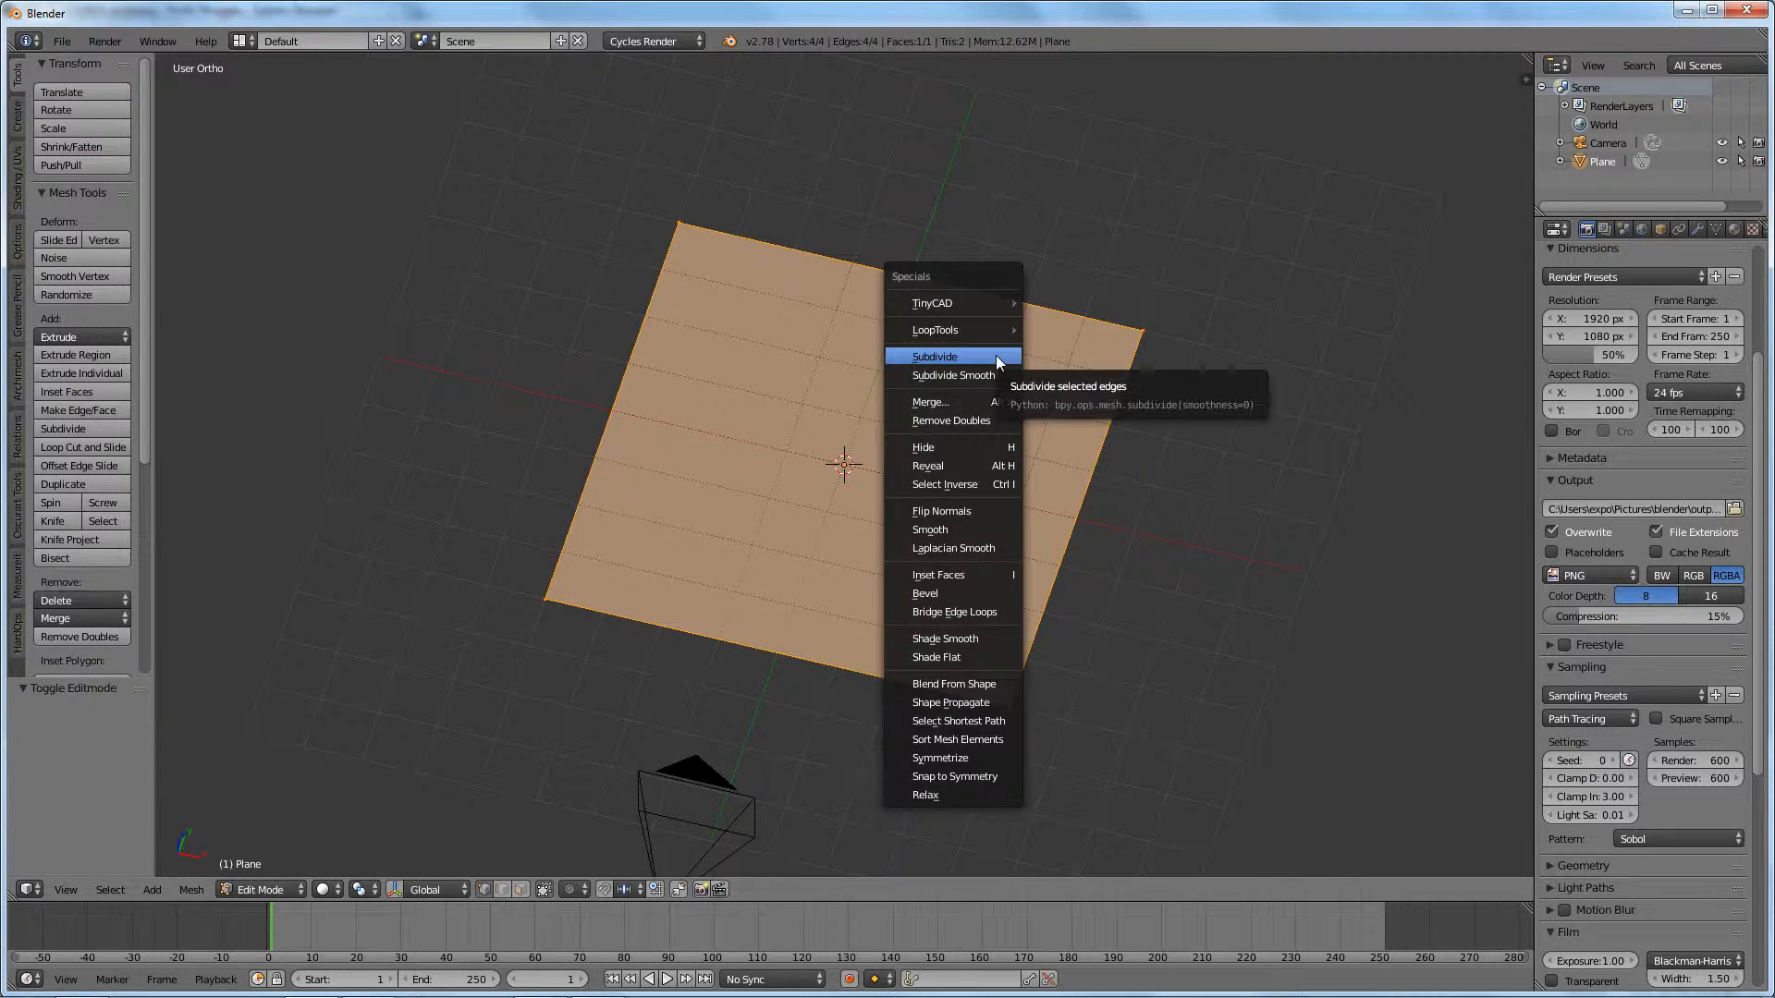
{"action": "left_click", "coordinate": [996, 355]}
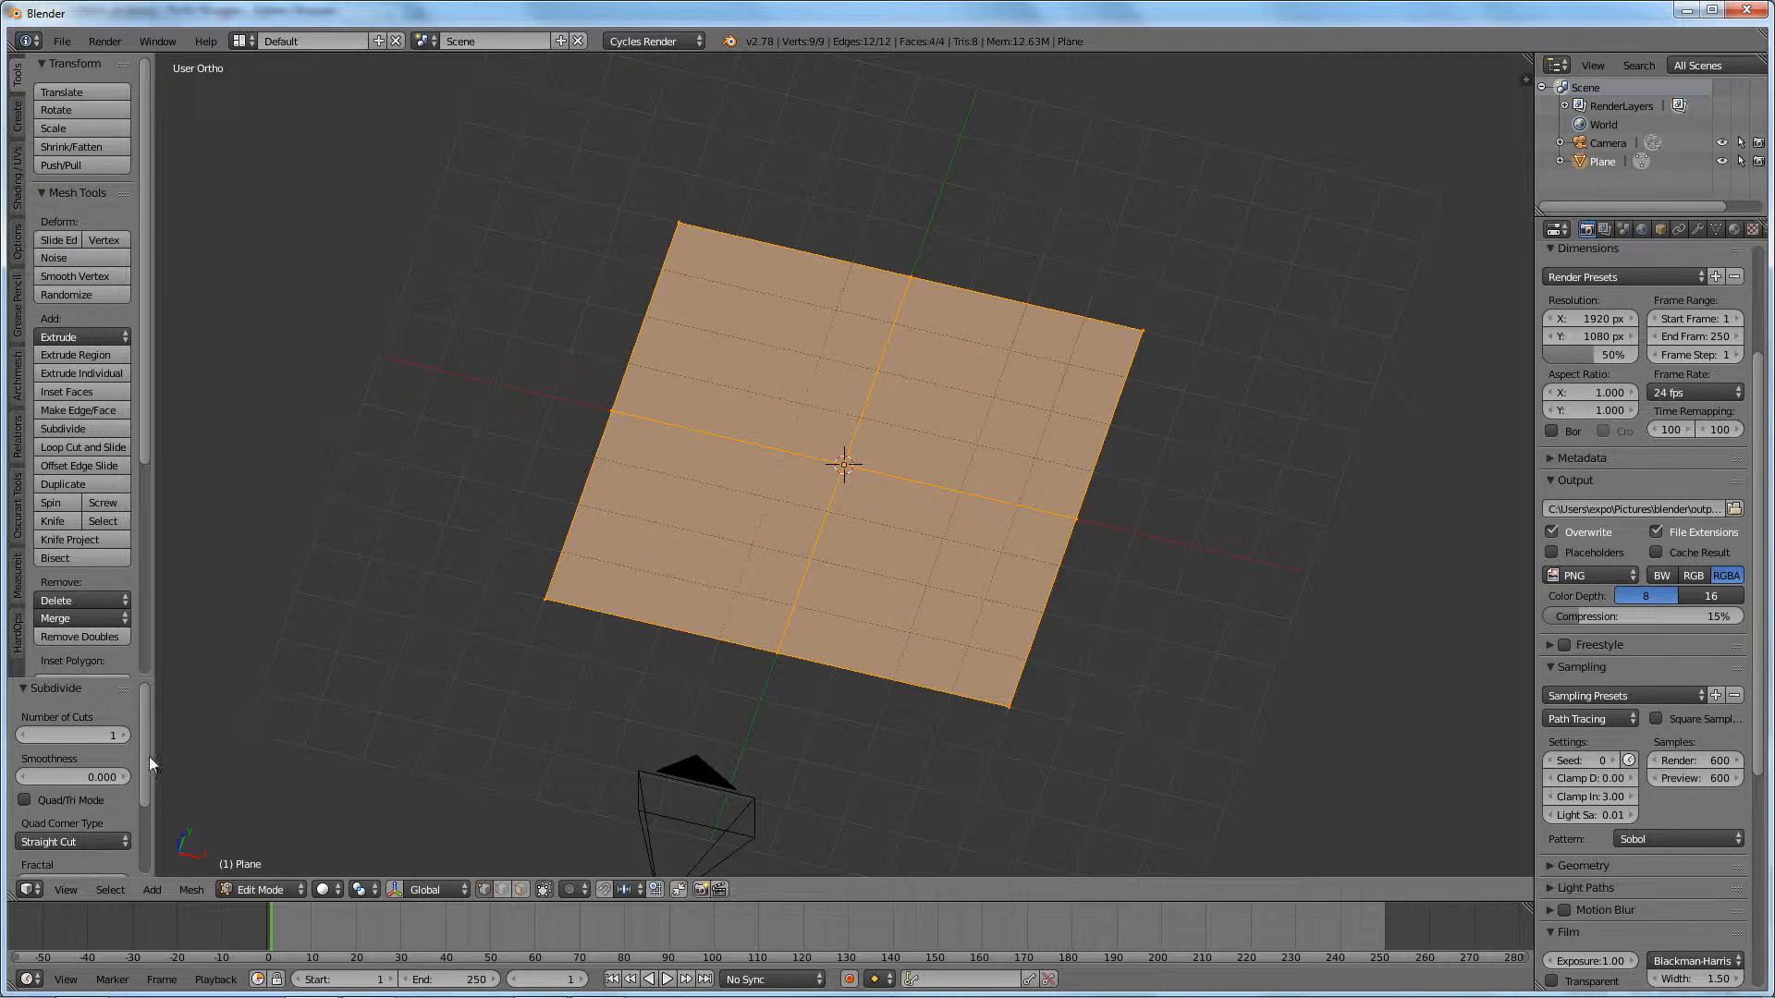
{"action": "left_click", "coordinate": [102, 734]}
{"action": "key", "text": "Return"}
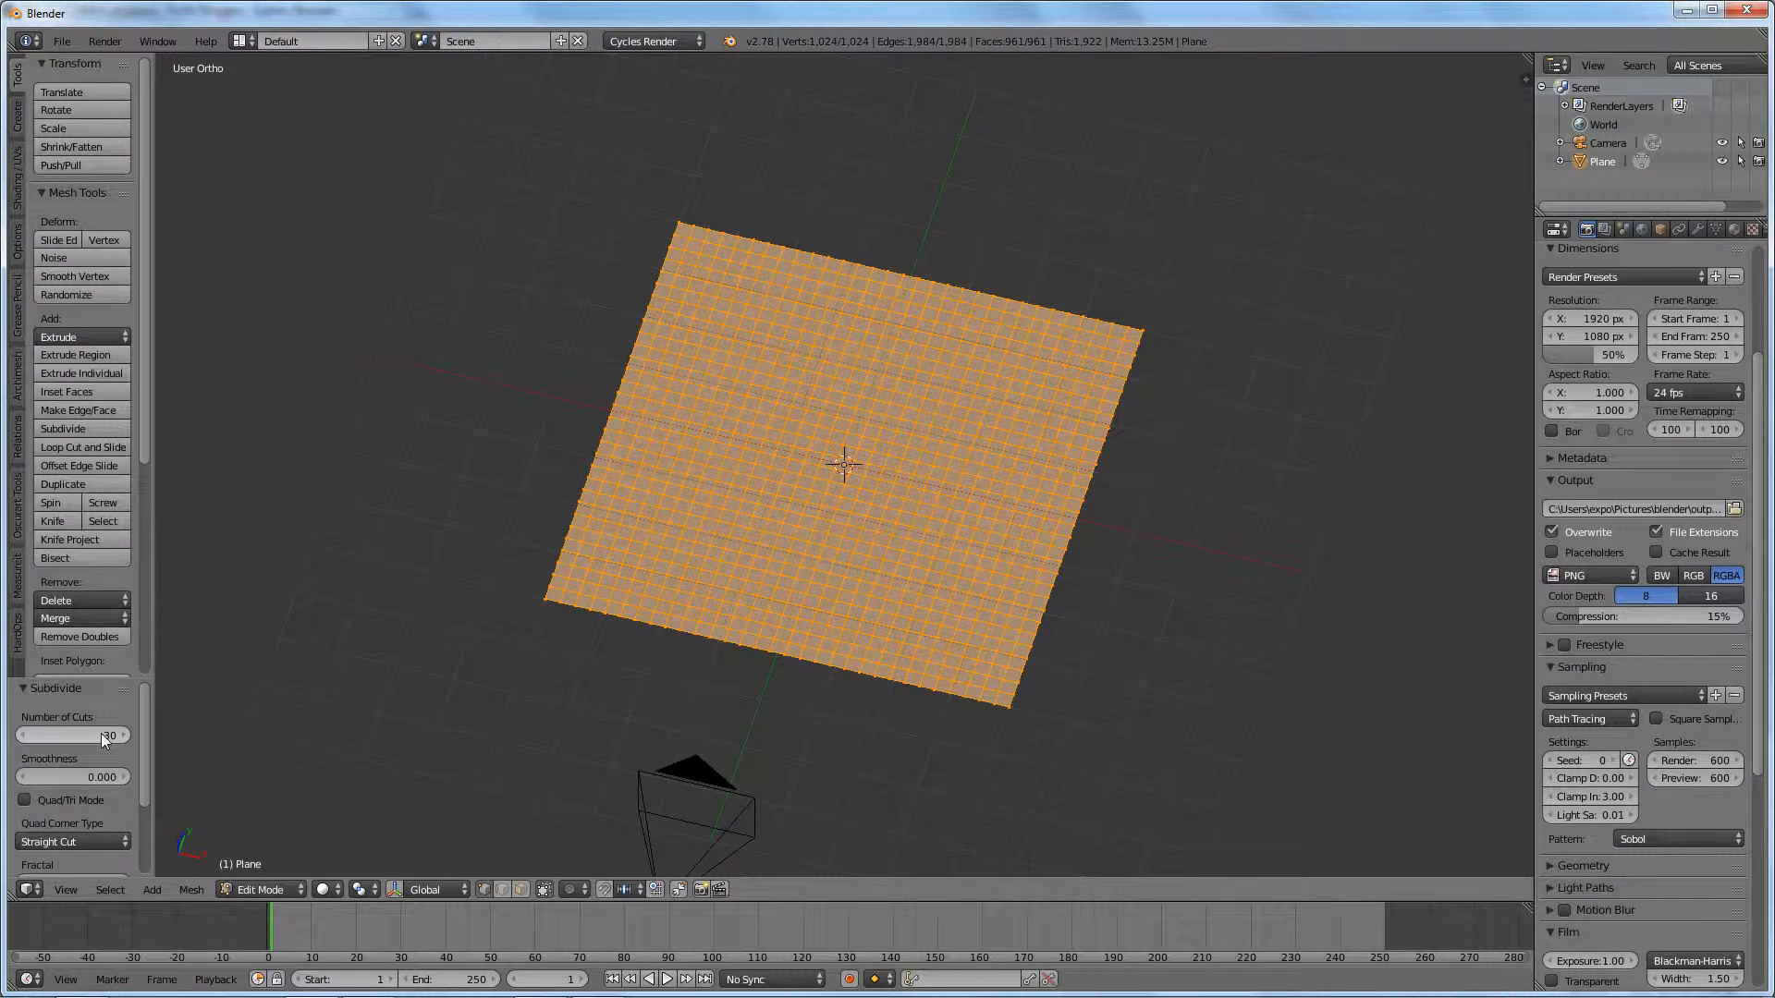
{"action": "left_click", "coordinate": [116, 736]}
{"action": "type", "text": "100"}
{"action": "key", "text": "Return"}
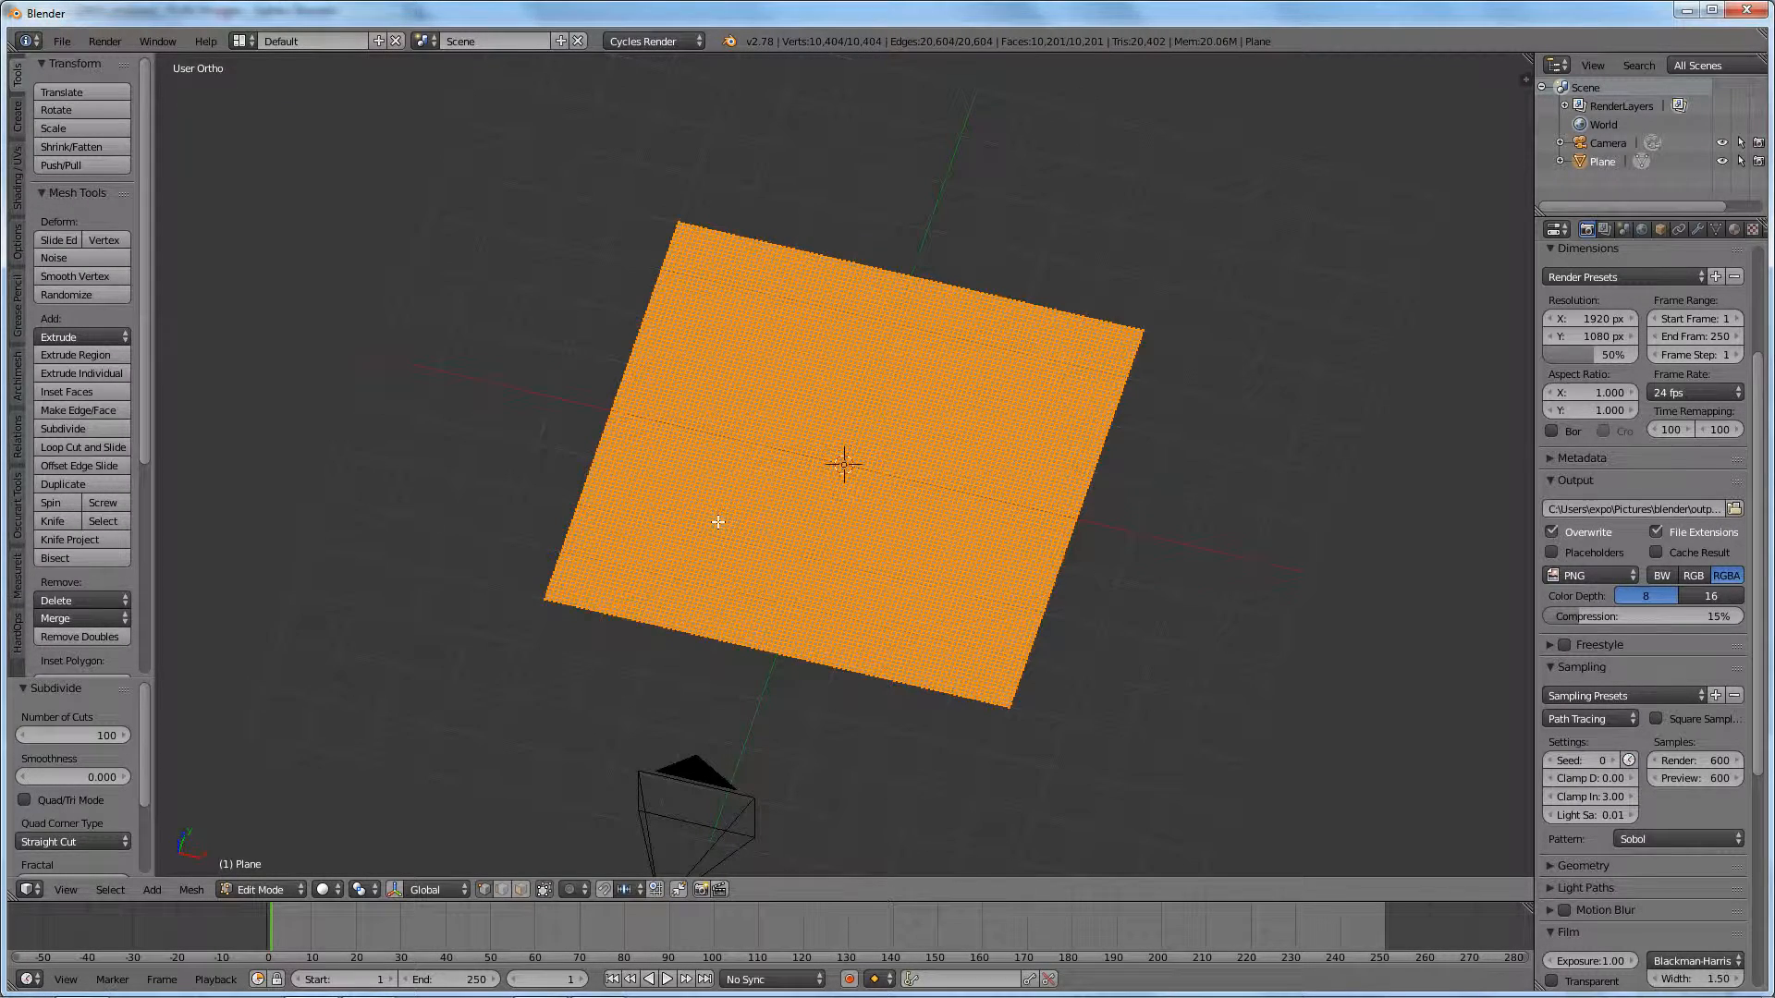
Step: Deselect the whole grid and show it in the top orthographic view
{"action": "key", "text": "a"}
{"action": "mouse_move", "coordinate": [547, 640]}
{"action": "middle_mouse_down"}
{"action": "mouse_move", "coordinate": [546, 772]}
{"action": "mouse_move", "coordinate": [749, 515]}
{"action": "mouse_move", "coordinate": [646, 547]}
{"action": "mouse_move", "coordinate": [540, 632]}
{"action": "middle_mouse_up"}
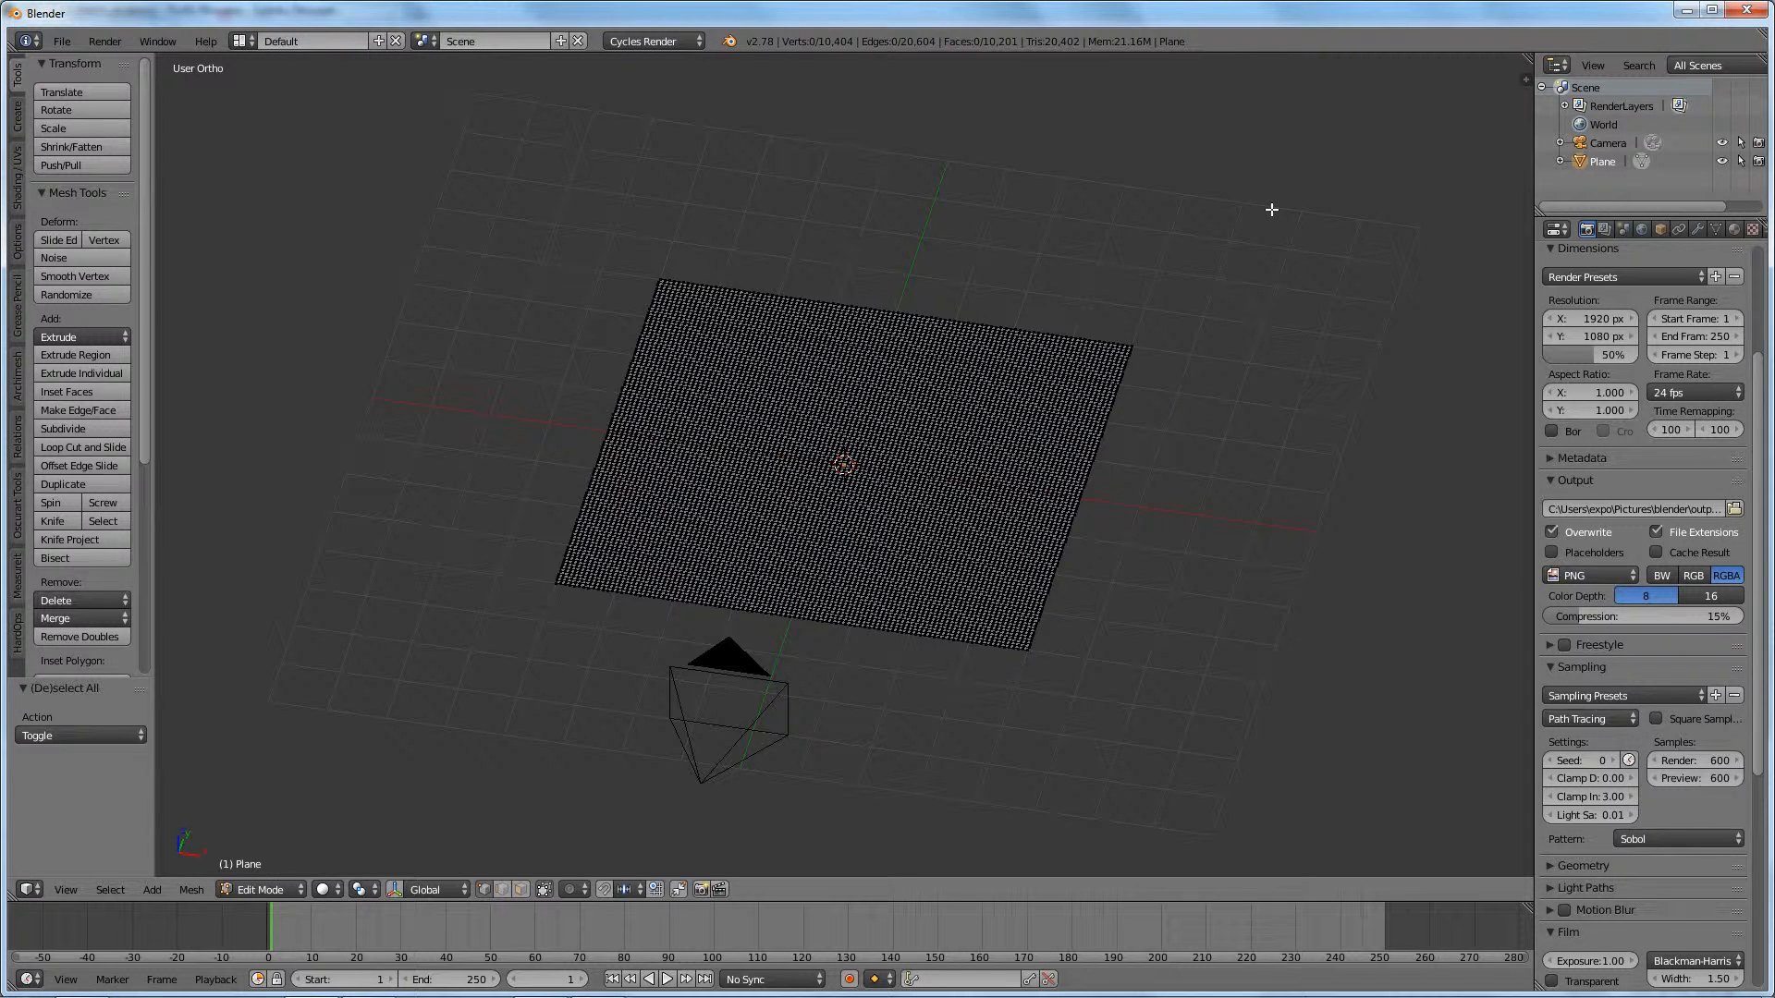
{"action": "key", "text": "c"}
{"action": "right_click", "coordinate": [924, 402]}
{"action": "key", "text": "KP_7"}
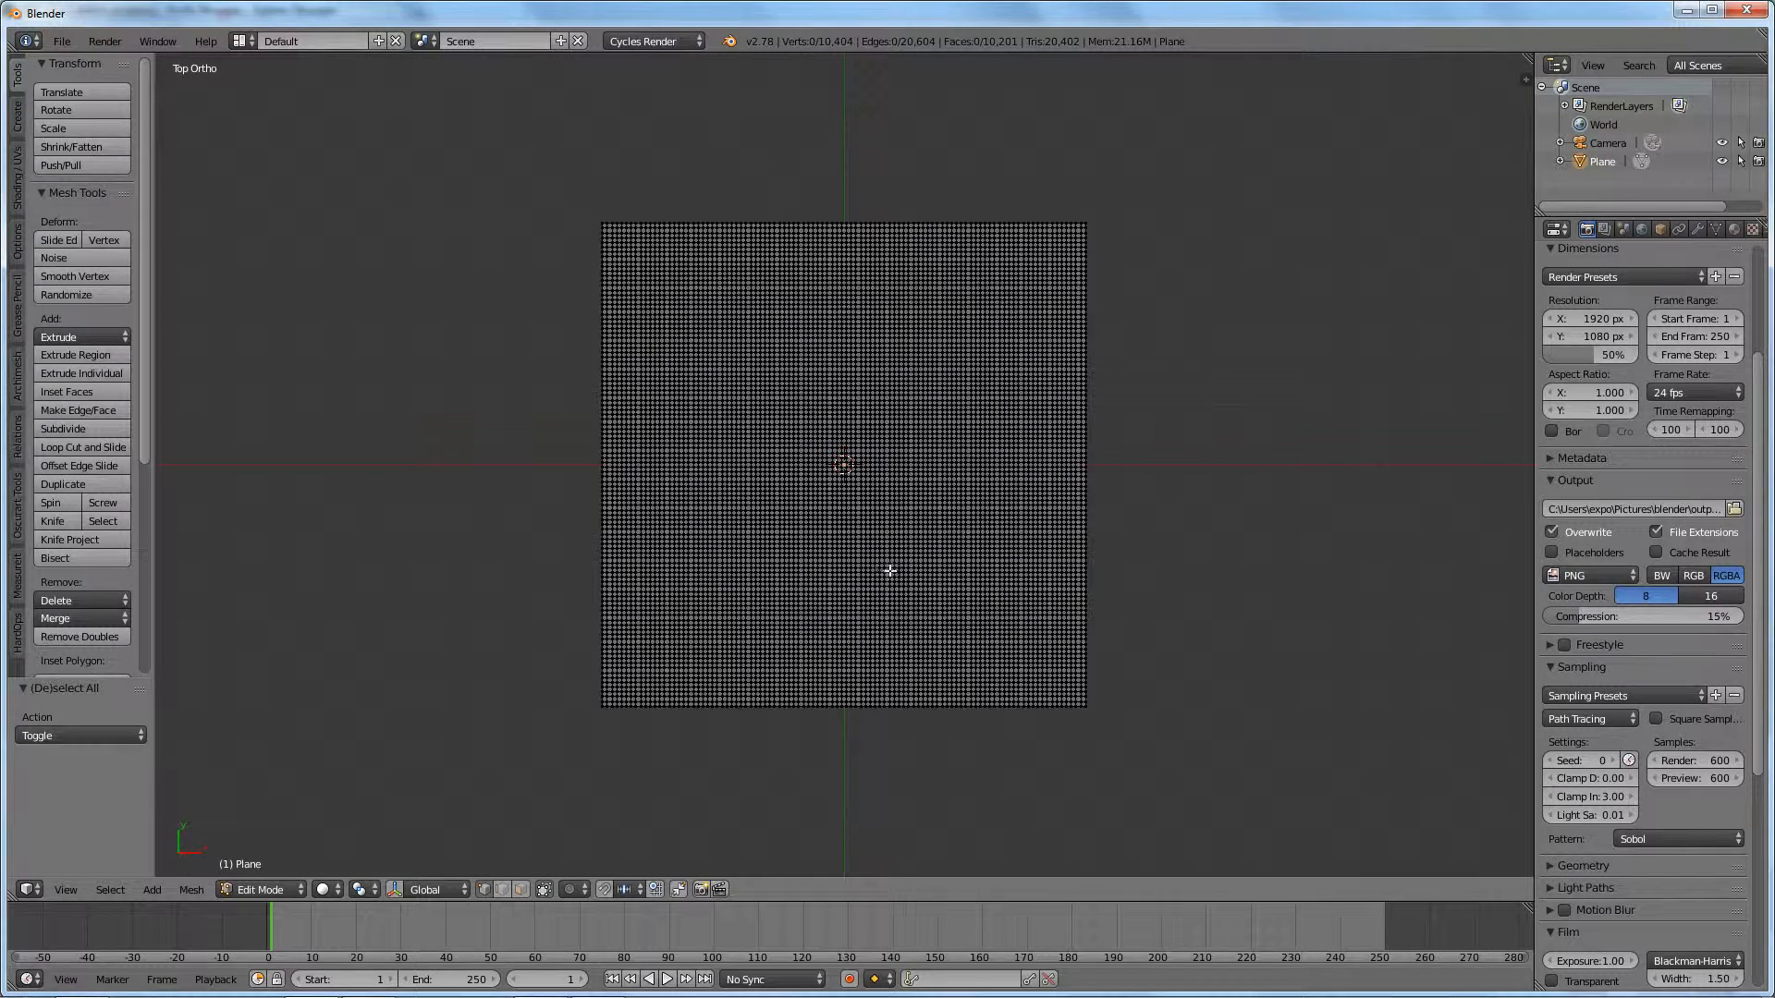
Step: Circle-select a large blob near the grid's upper-left corner and two smaller patches in its upper-right quarter
{"action": "key", "text": "c"}
{"action": "scroll", "coordinate": [684, 288], "scroll_direction": "down", "scroll_amount": 5}
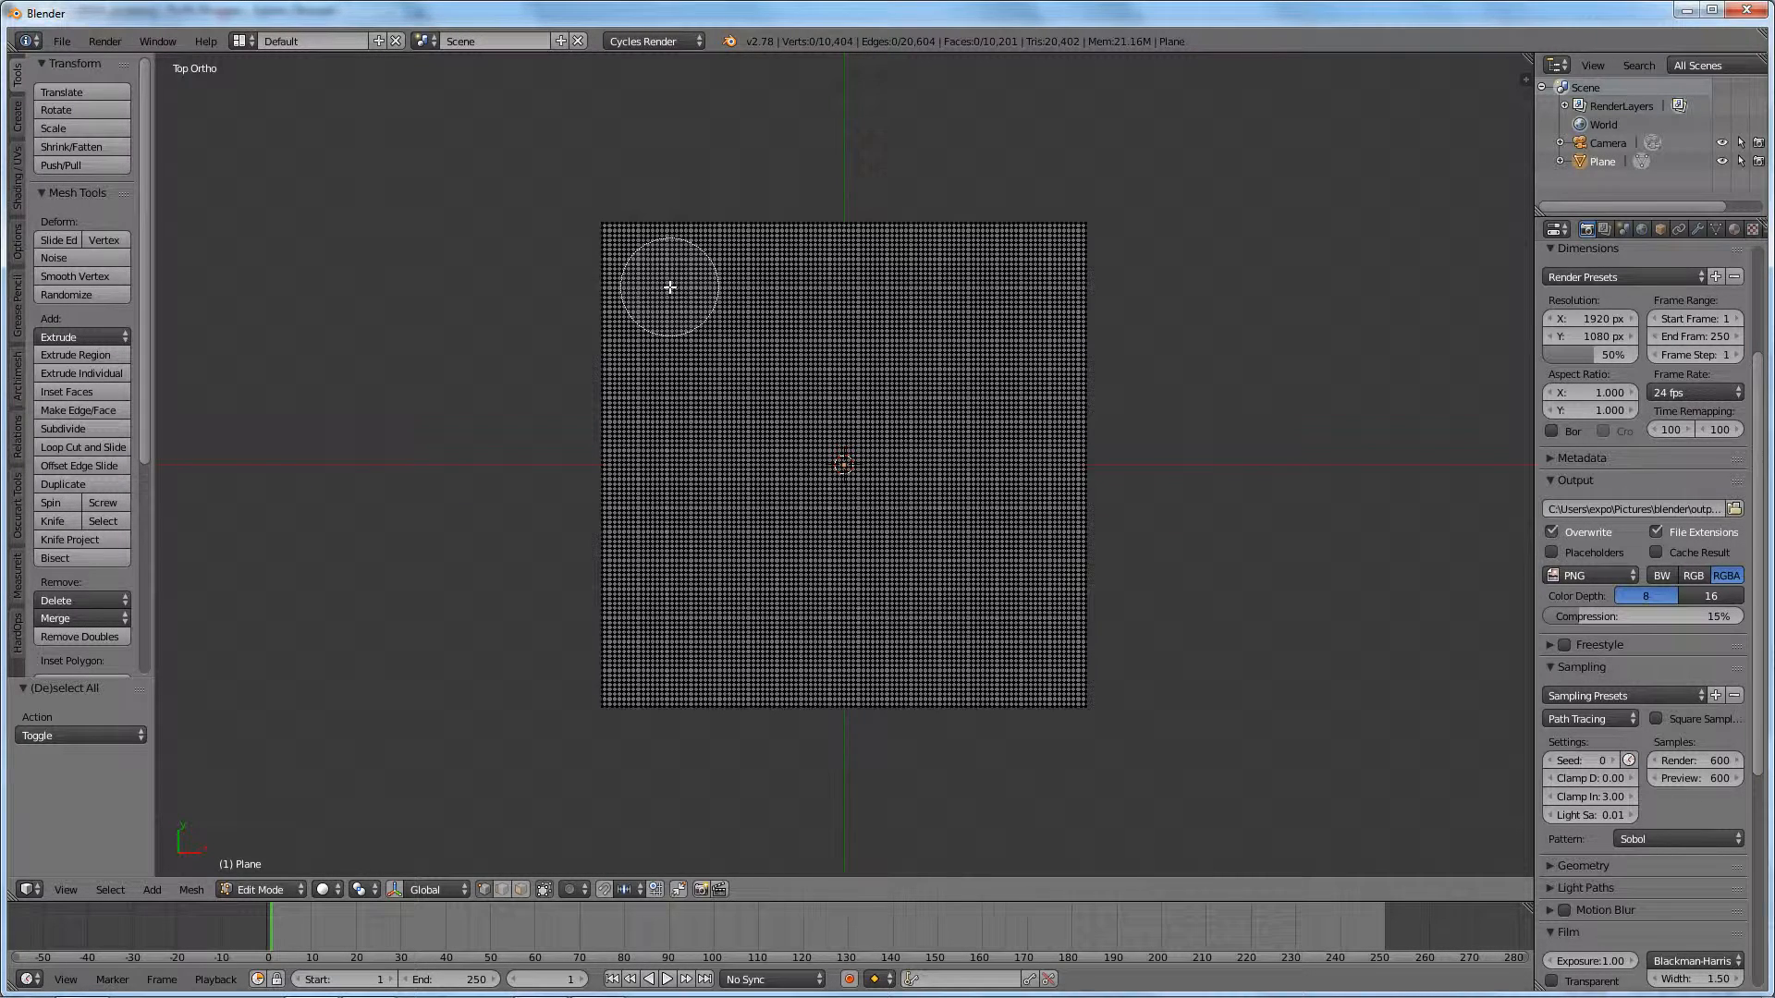
{"action": "mouse_move", "coordinate": [669, 287]}
{"action": "left_mouse_down"}
{"action": "mouse_move", "coordinate": [703, 342]}
{"action": "mouse_move", "coordinate": [758, 370]}
{"action": "left_mouse_up"}
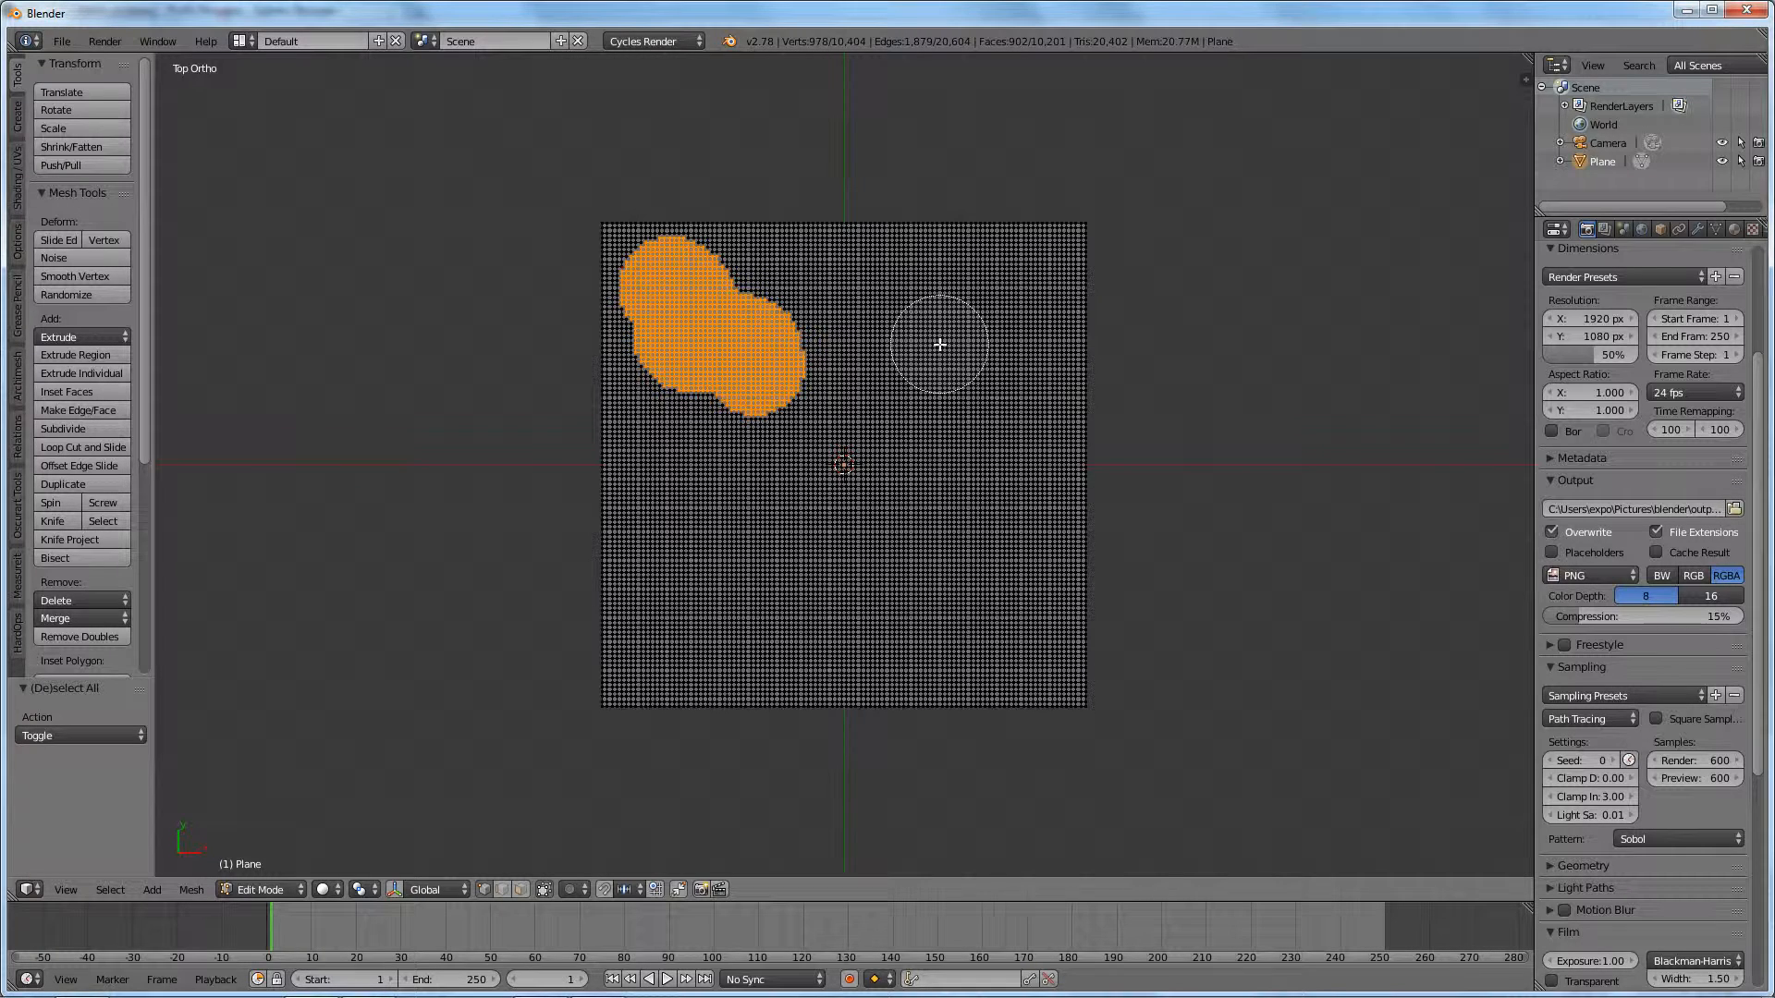
{"action": "scroll", "coordinate": [940, 344], "scroll_direction": "up", "scroll_amount": 3}
{"action": "mouse_move", "coordinate": [848, 265]}
{"action": "left_mouse_down"}
{"action": "mouse_move", "coordinate": [949, 345]}
{"action": "mouse_move", "coordinate": [971, 394]}
{"action": "left_mouse_up"}
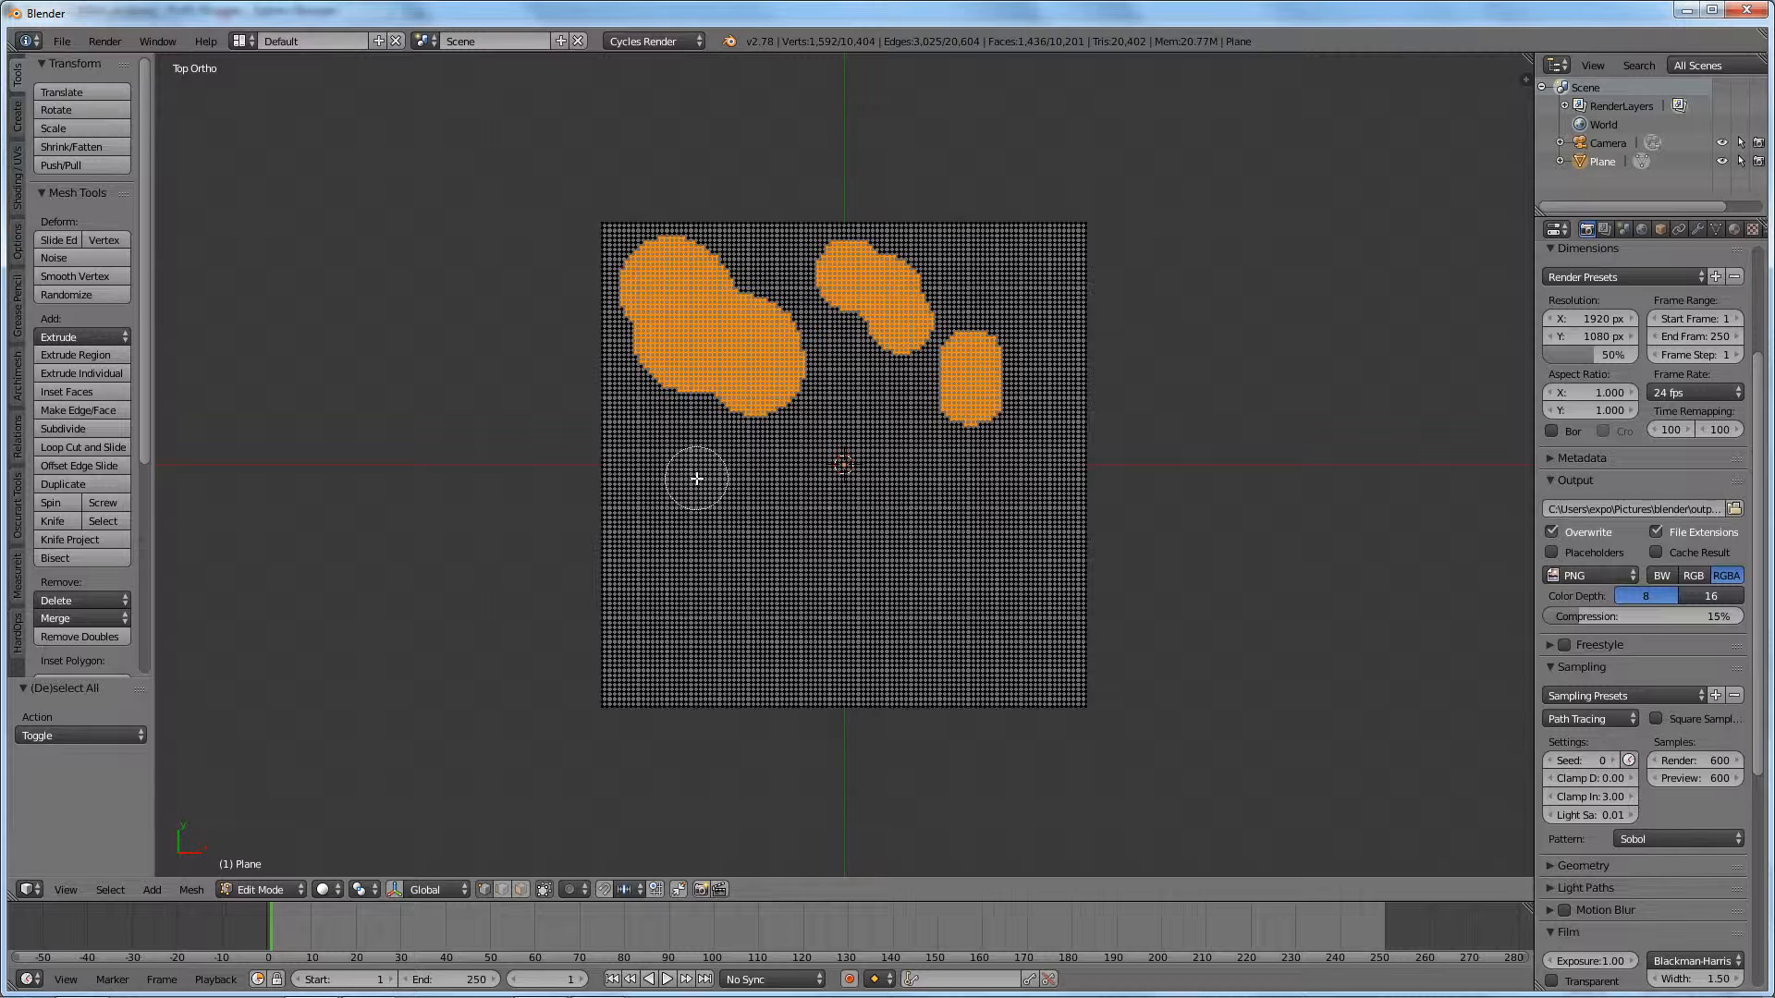
Step: With a smaller selection circle, add a curved strip from the large blob toward the lower edge and a thin strip below the right-hand patch
{"action": "scroll", "coordinate": [735, 404], "scroll_direction": "up", "scroll_amount": 3}
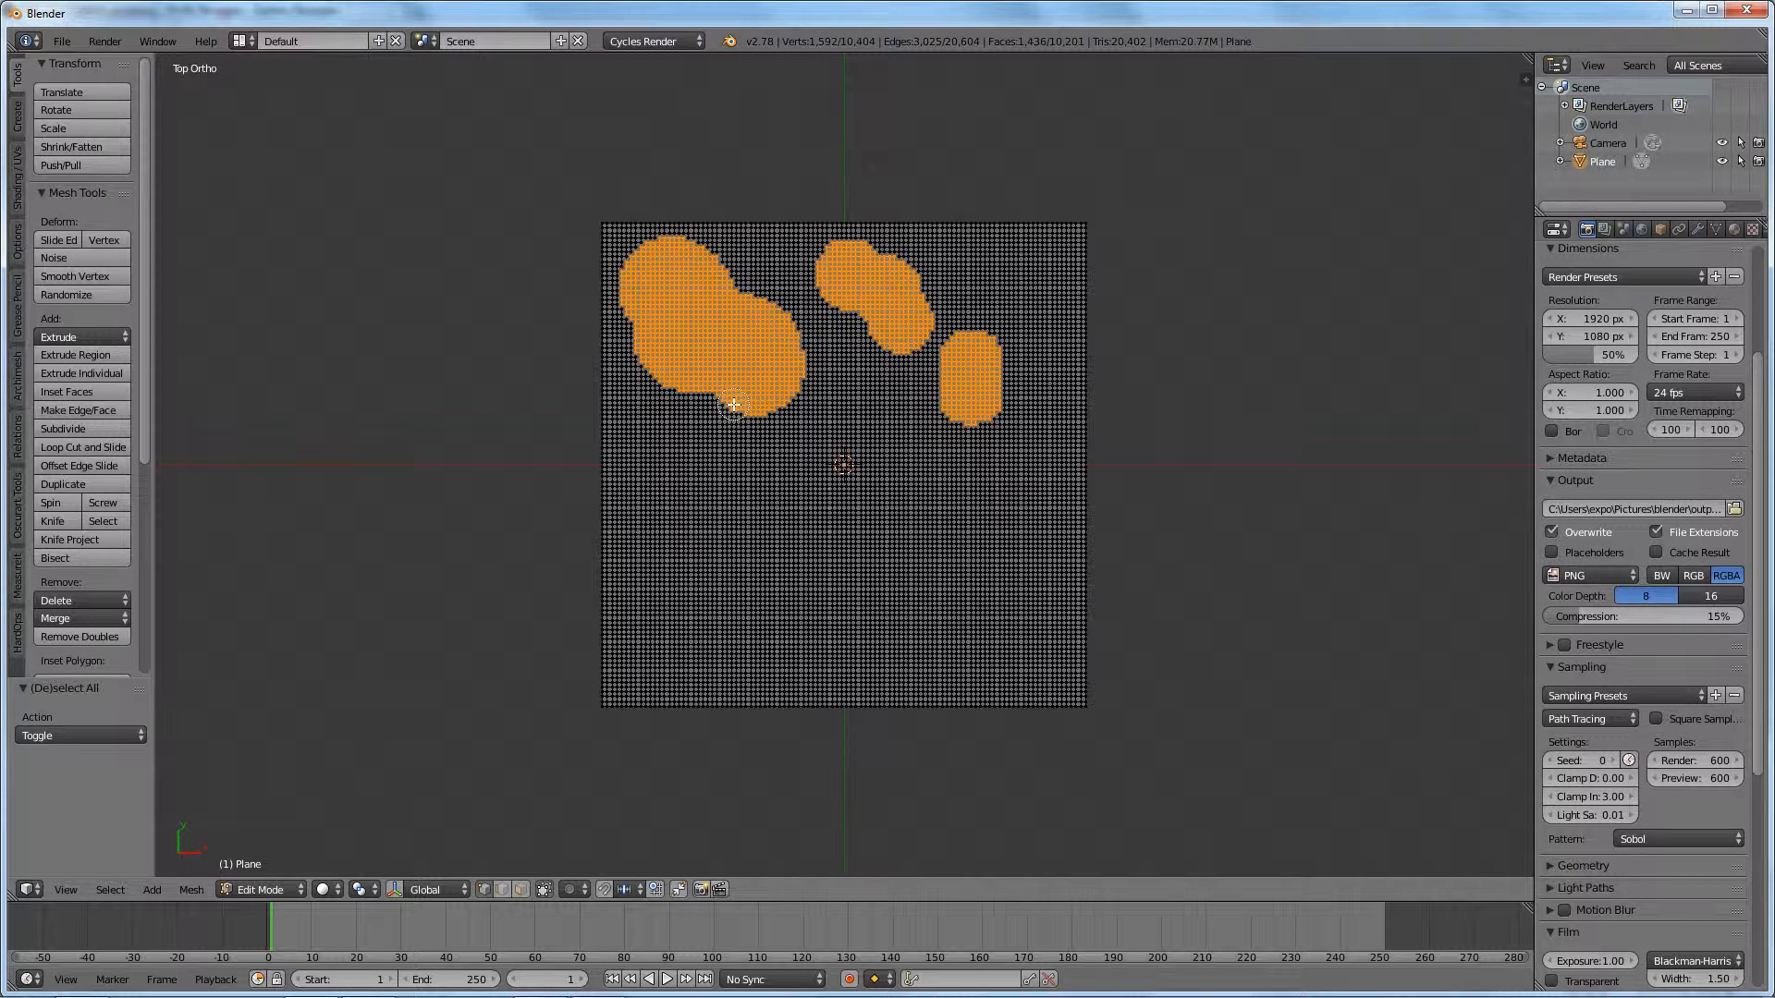
{"action": "mouse_move", "coordinate": [724, 392]}
{"action": "left_mouse_down"}
{"action": "mouse_move", "coordinate": [733, 577]}
{"action": "mouse_move", "coordinate": [774, 625]}
{"action": "mouse_move", "coordinate": [869, 656]}
{"action": "left_mouse_up"}
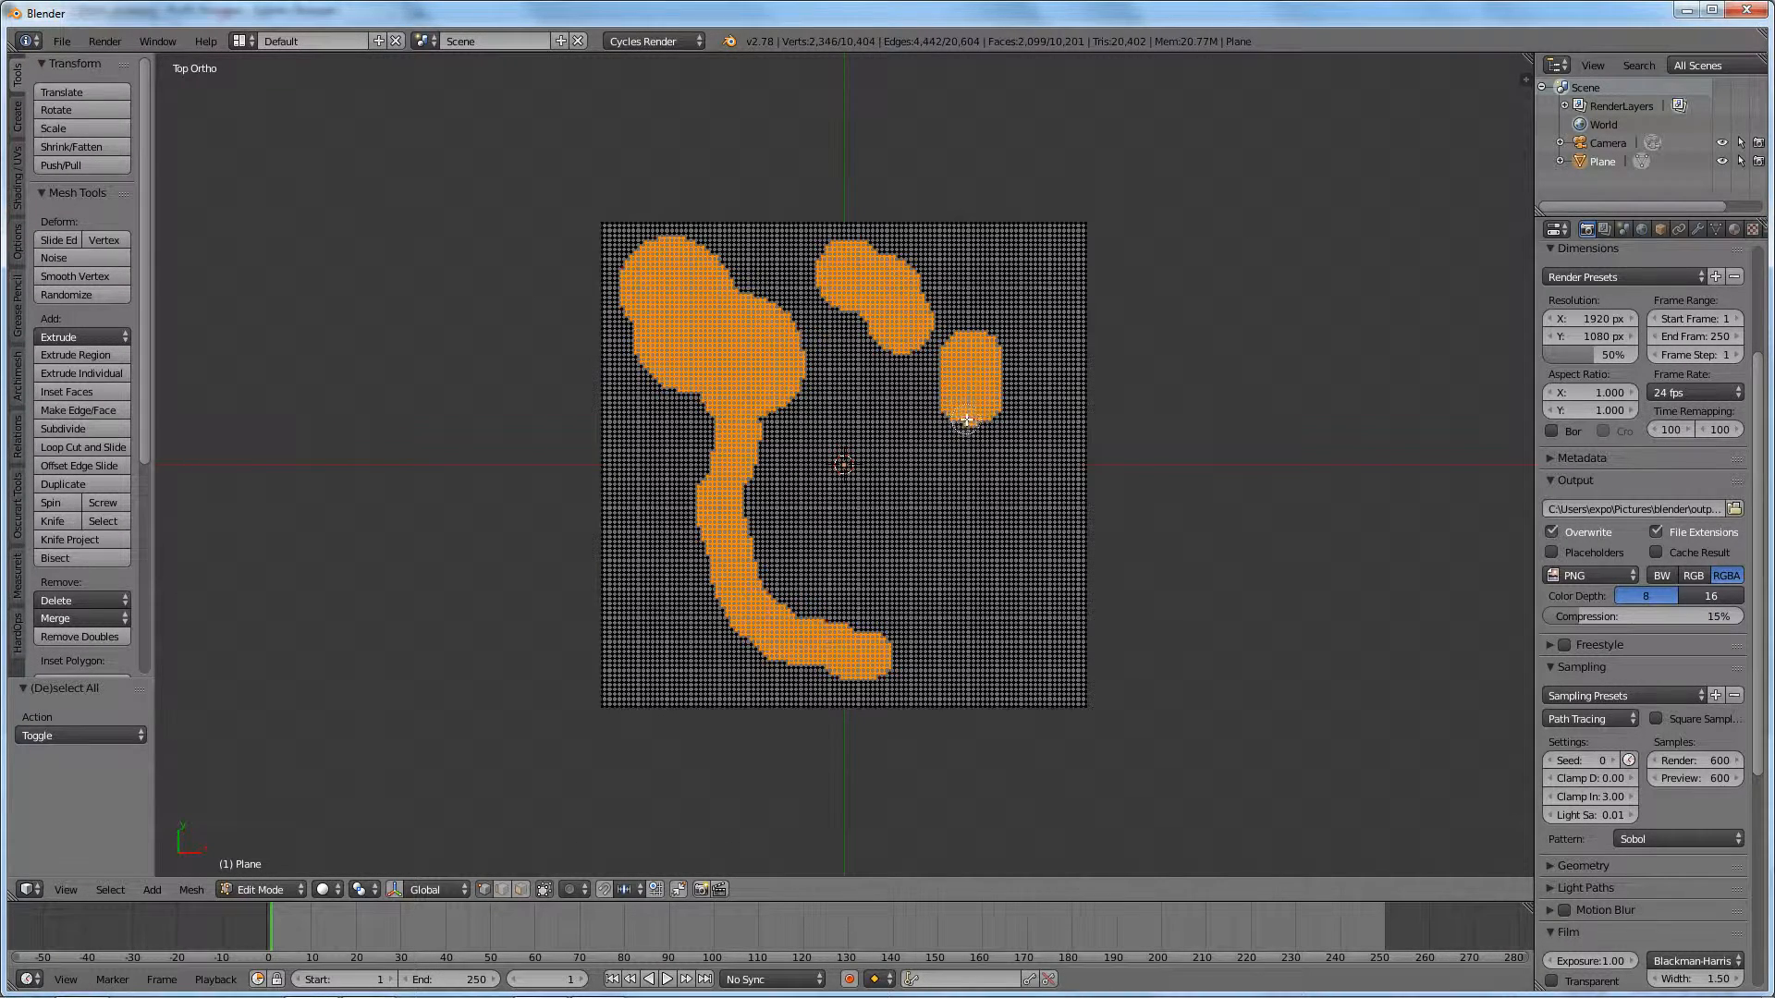
{"action": "left_click_drag", "start_coordinate": [966, 416], "coordinate": [909, 592]}
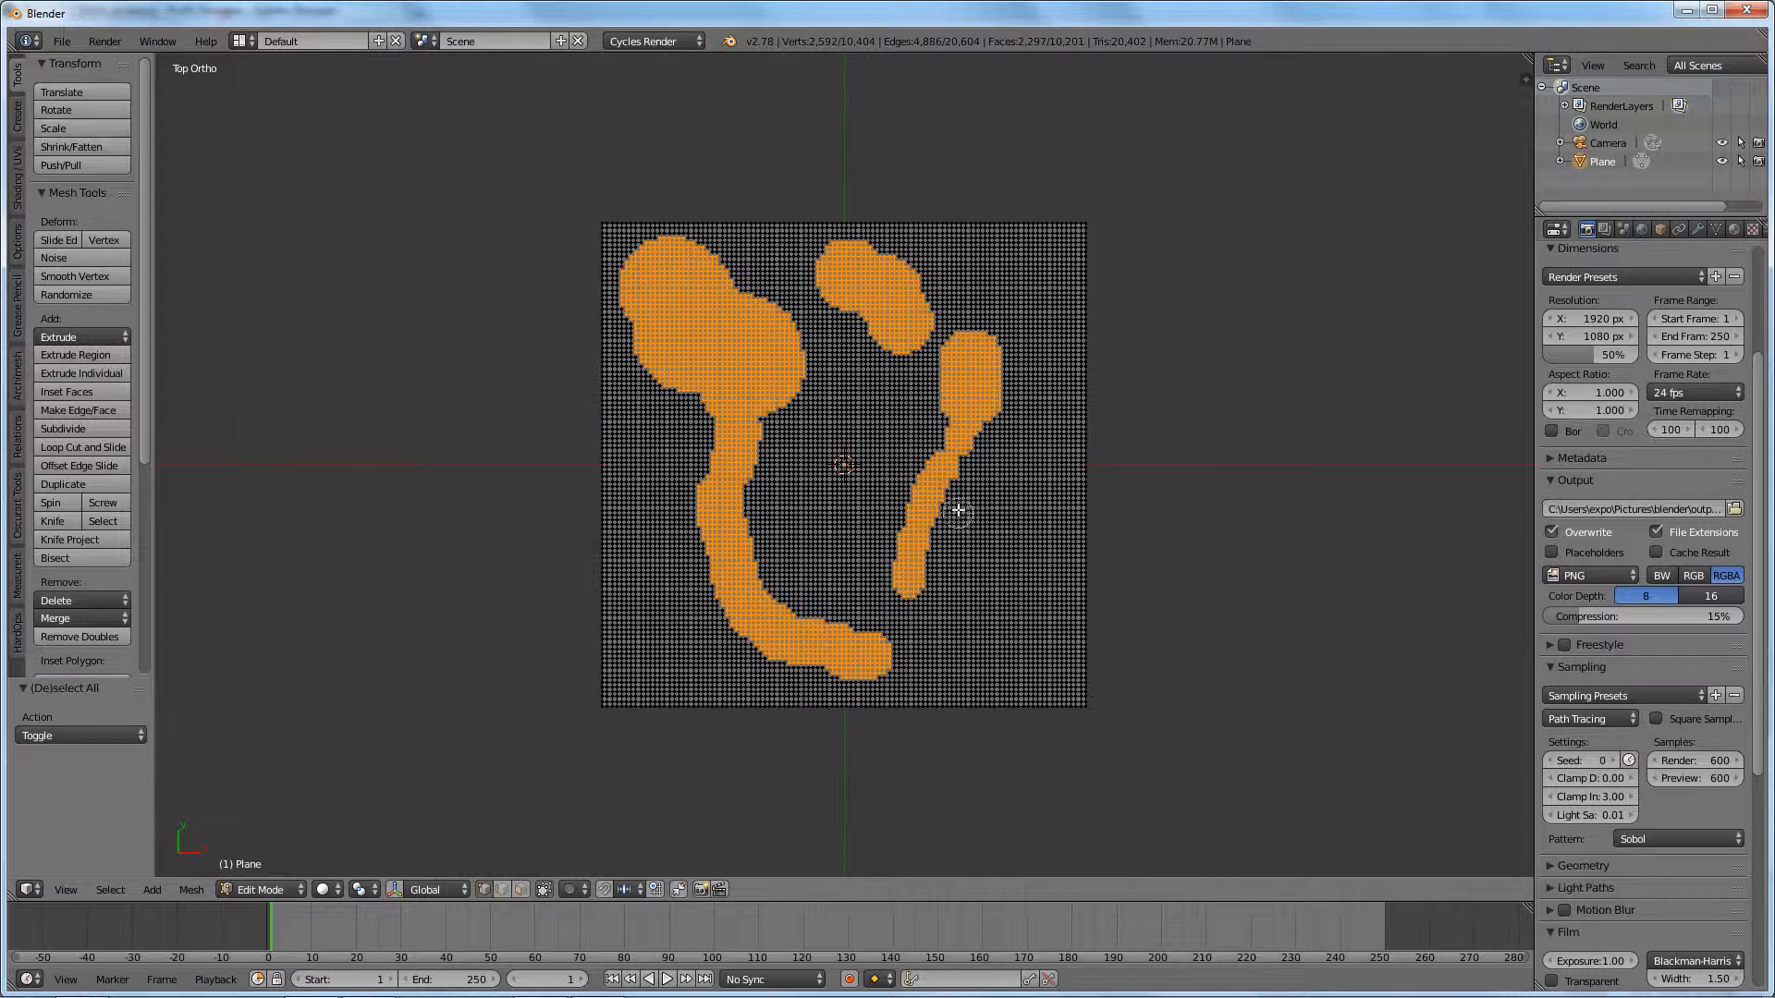
Step: Extend the selection with a branch crossing the thin strip, a strip toward the upper-right corner and a broad patch near the lower-right corner
{"action": "left_click", "coordinate": [883, 441]}
{"action": "mouse_move", "coordinate": [905, 474]}
{"action": "left_mouse_down"}
{"action": "mouse_move", "coordinate": [1005, 592]}
{"action": "mouse_move", "coordinate": [903, 444]}
{"action": "mouse_move", "coordinate": [911, 456]}
{"action": "mouse_move", "coordinate": [930, 432]}
{"action": "left_mouse_up"}
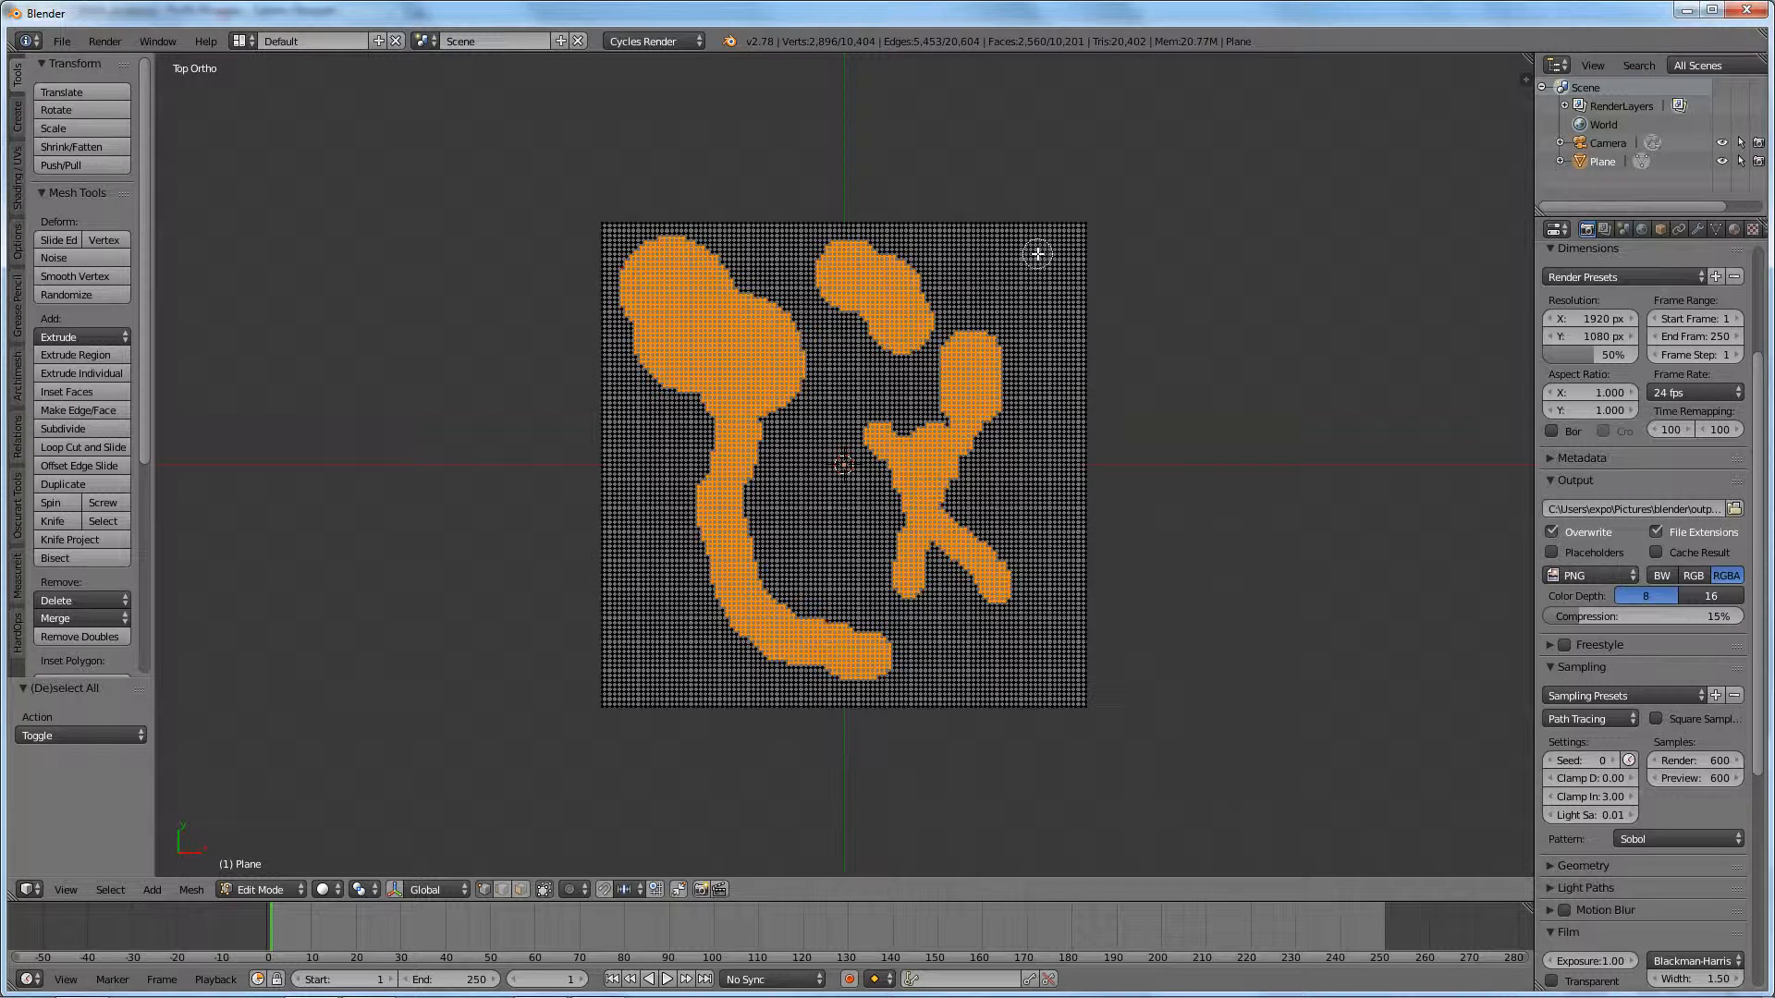
{"action": "left_click_drag", "start_coordinate": [1037, 254], "coordinate": [984, 432]}
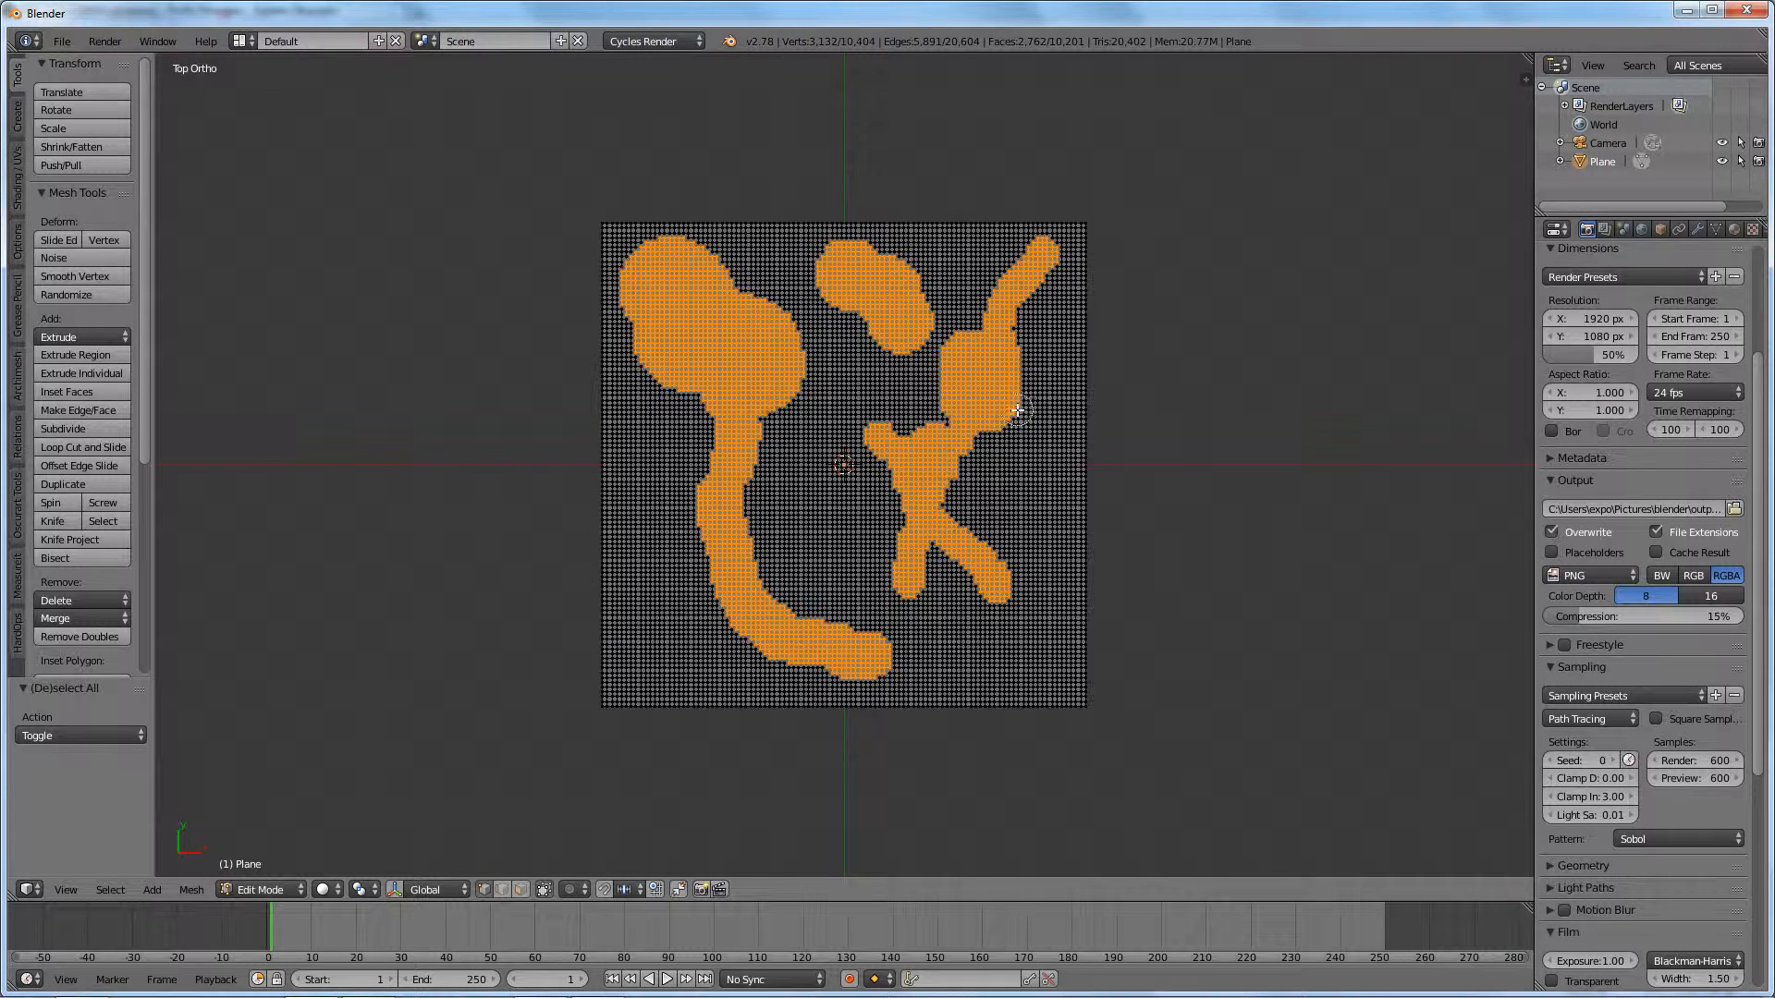
{"action": "mouse_move", "coordinate": [1017, 411]}
{"action": "left_mouse_down"}
{"action": "mouse_move", "coordinate": [1026, 360]}
{"action": "mouse_move", "coordinate": [1022, 411]}
{"action": "left_mouse_up"}
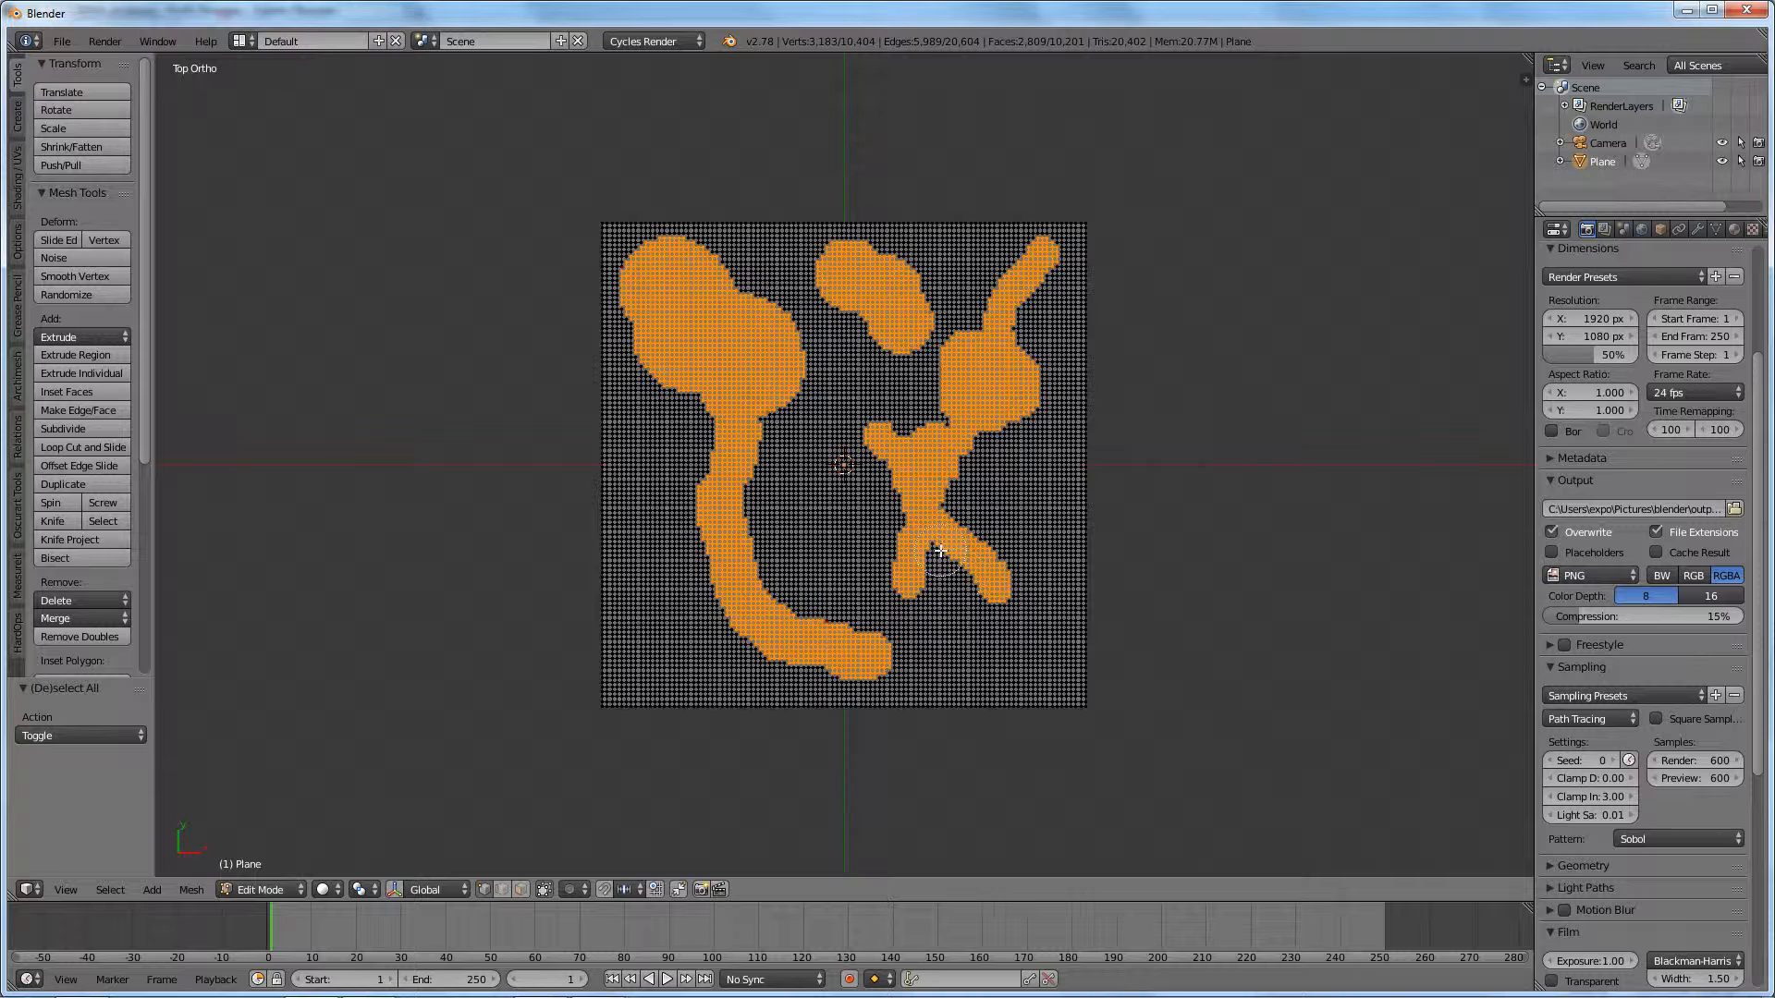
{"action": "mouse_move", "coordinate": [939, 551]}
{"action": "left_mouse_down"}
{"action": "mouse_move", "coordinate": [1000, 680]}
{"action": "mouse_move", "coordinate": [1043, 586]}
{"action": "mouse_move", "coordinate": [982, 544]}
{"action": "mouse_move", "coordinate": [1058, 511]}
{"action": "mouse_move", "coordinate": [879, 379]}
{"action": "mouse_move", "coordinate": [935, 363]}
{"action": "left_mouse_up"}
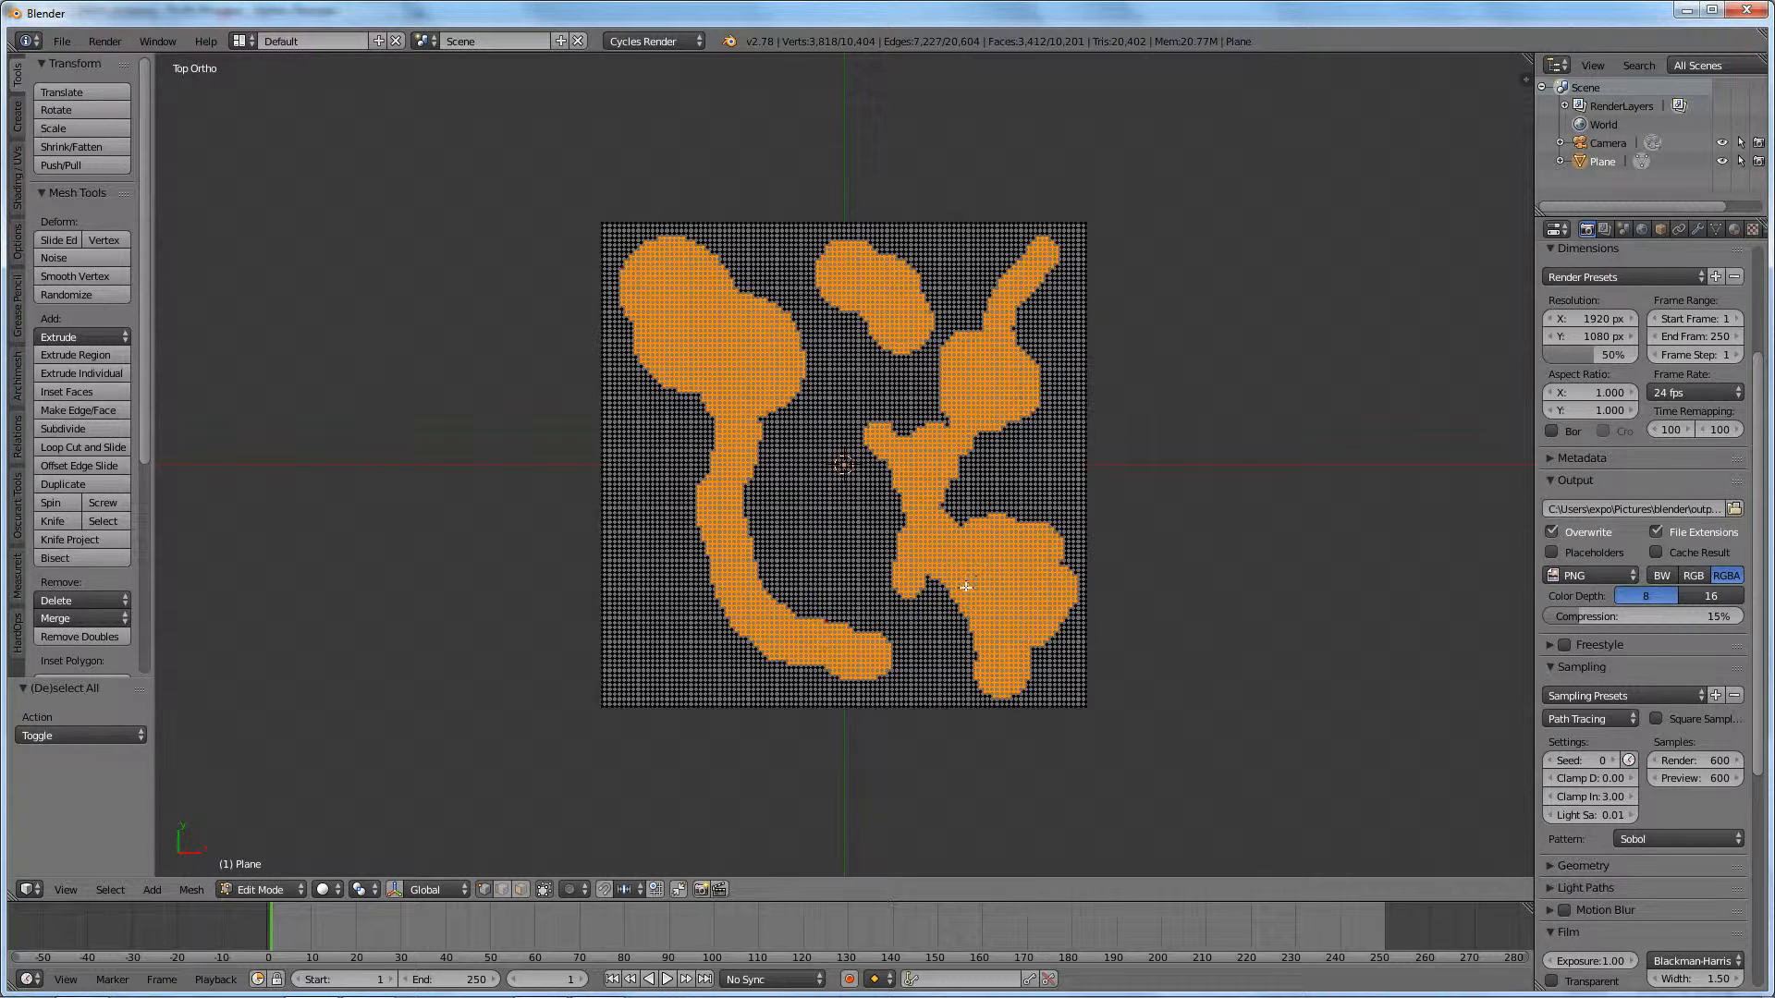
Step: Extrude the selected faces straight down by about 2.9 units along Z, working in the front view
{"action": "key", "text": "KP_1"}
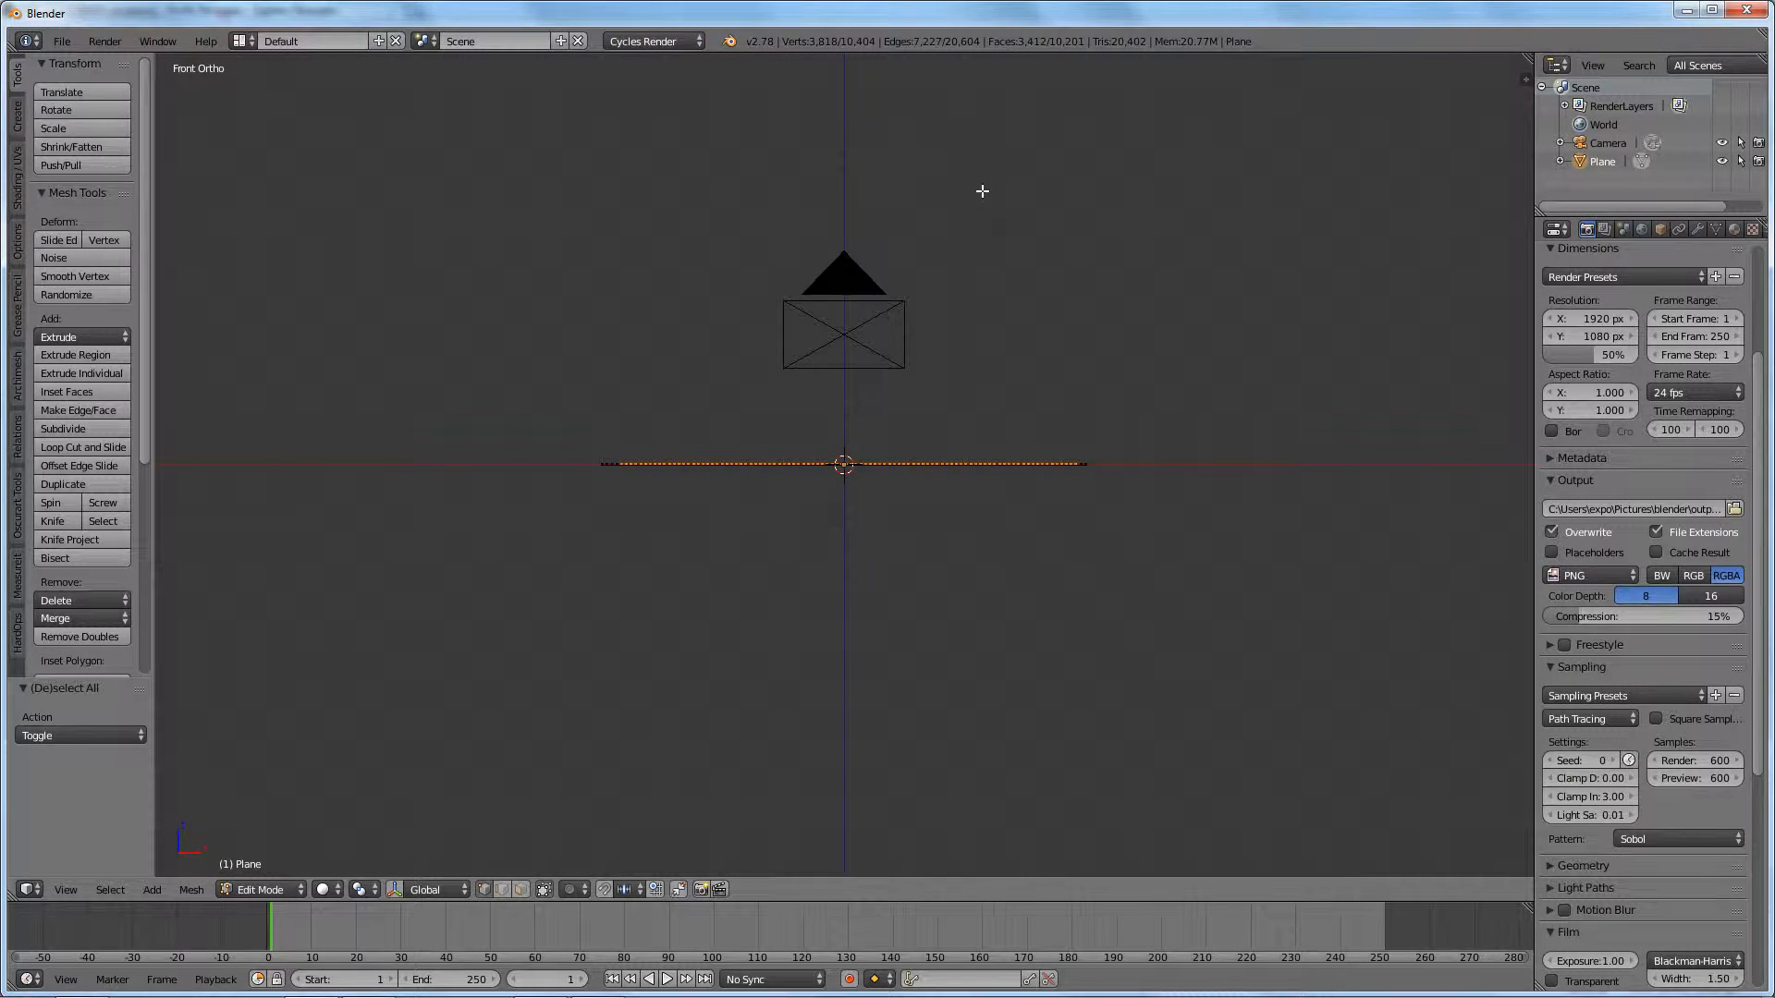
{"action": "key", "text": "e"}
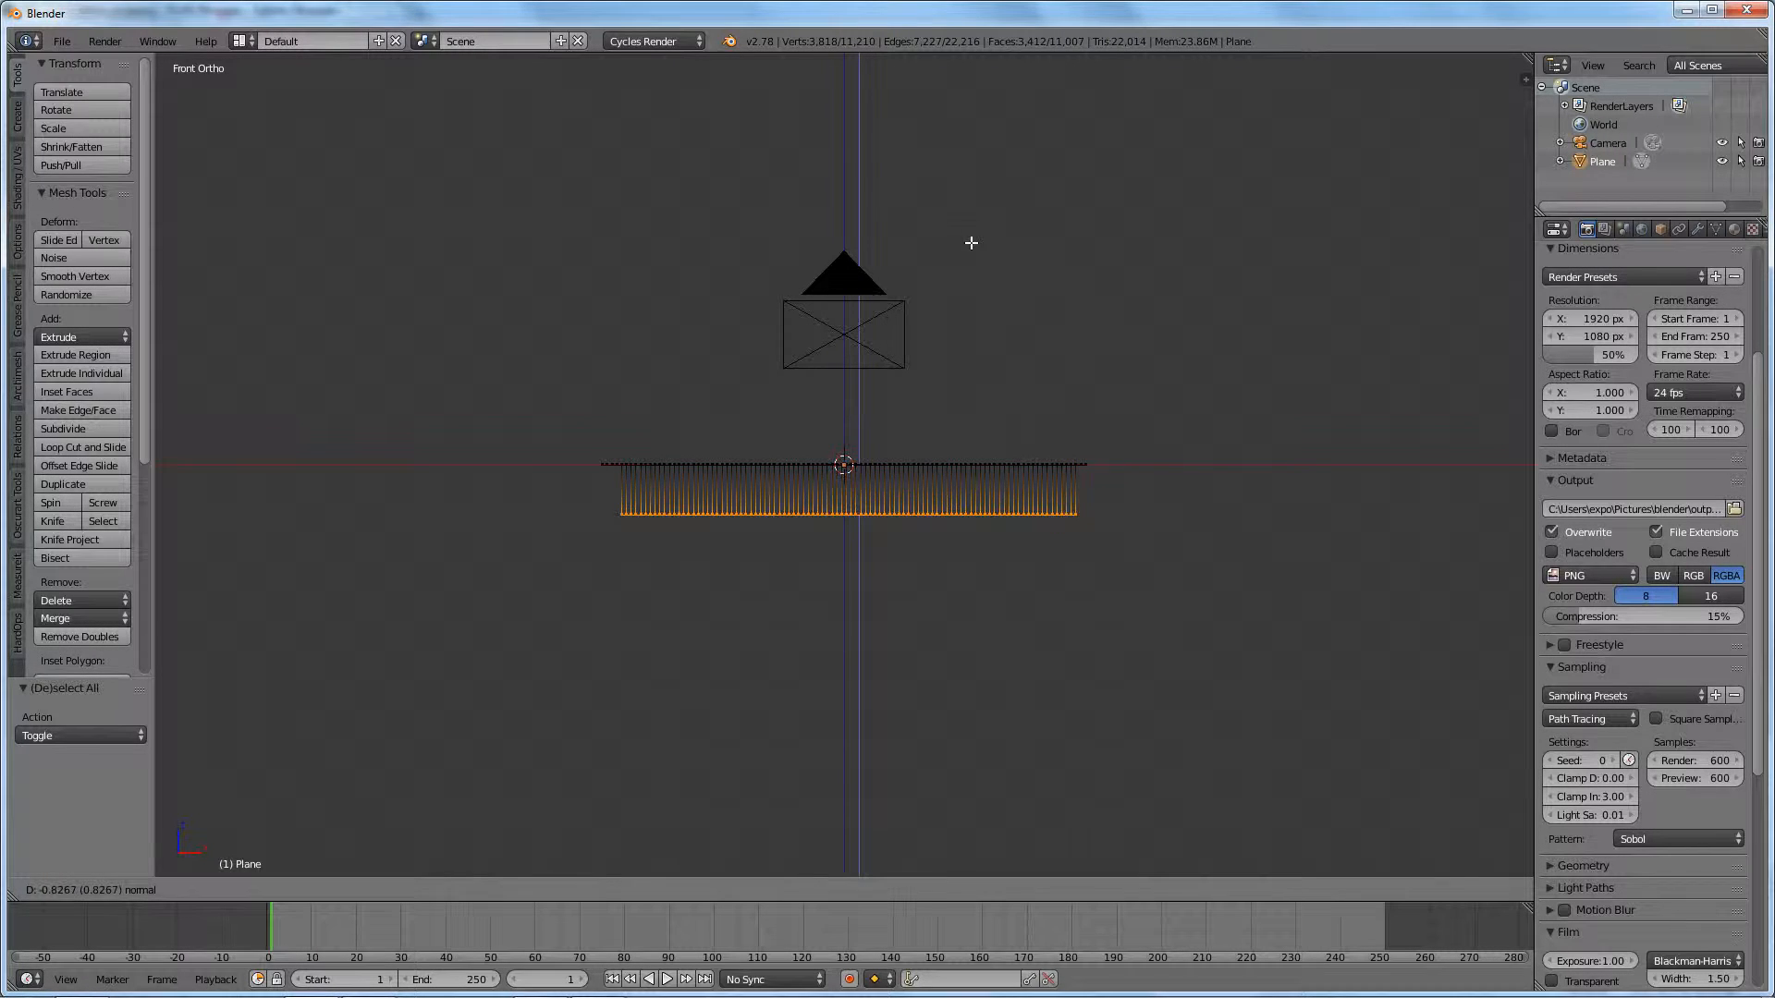
{"action": "left_click", "coordinate": [973, 366]}
{"action": "middle_click_drag", "start_coordinate": [971, 364], "coordinate": [1112, 419]}
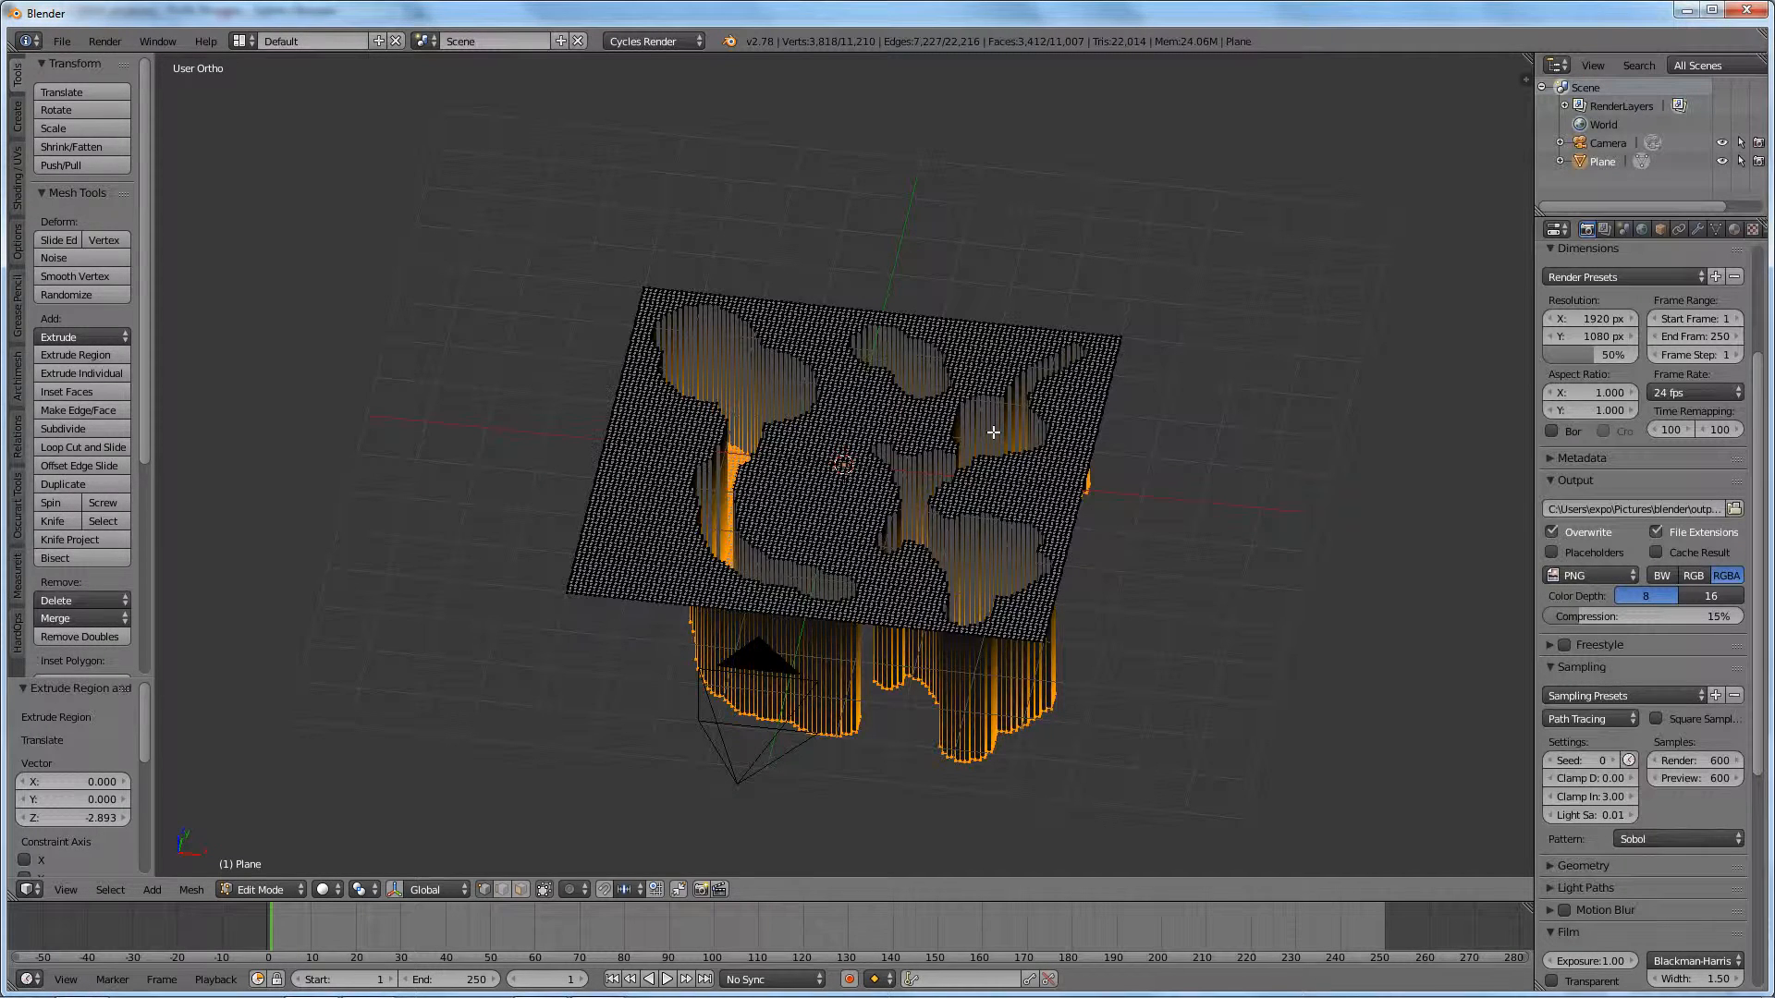
Step: Return to Object Mode and add a Subdivision Surface modifier to the plane
{"action": "key", "text": "Tab"}
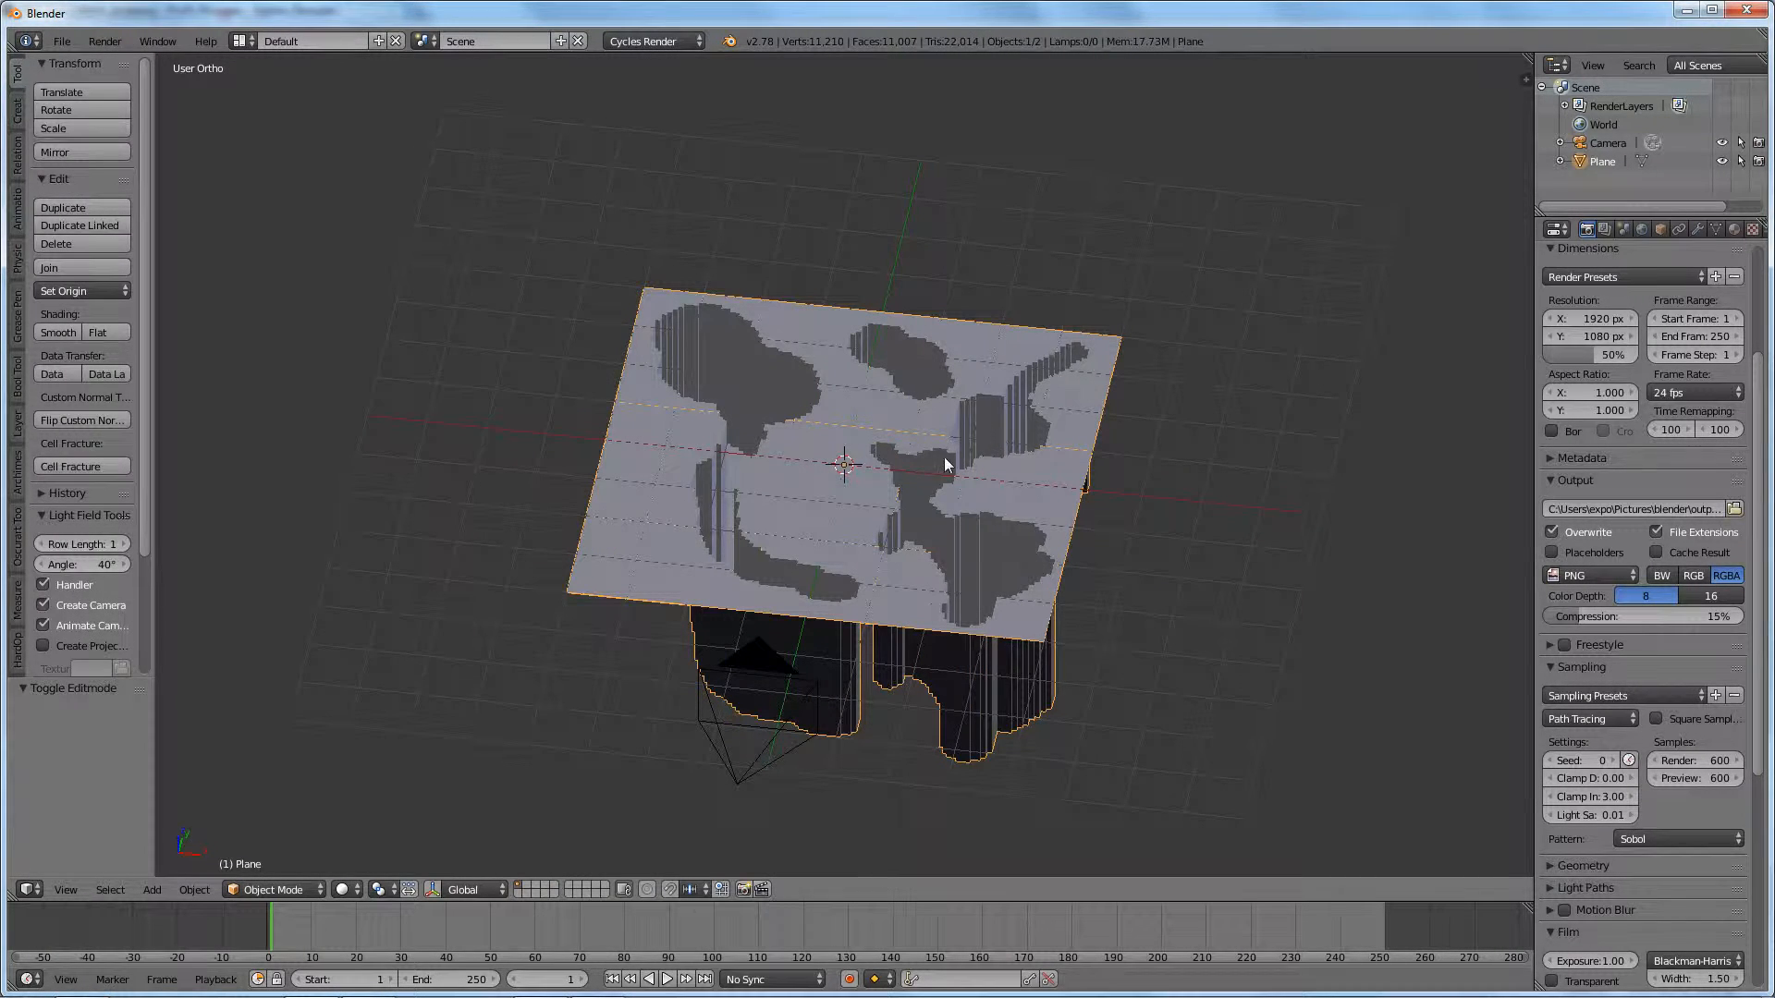
{"action": "left_click", "coordinate": [1699, 229]}
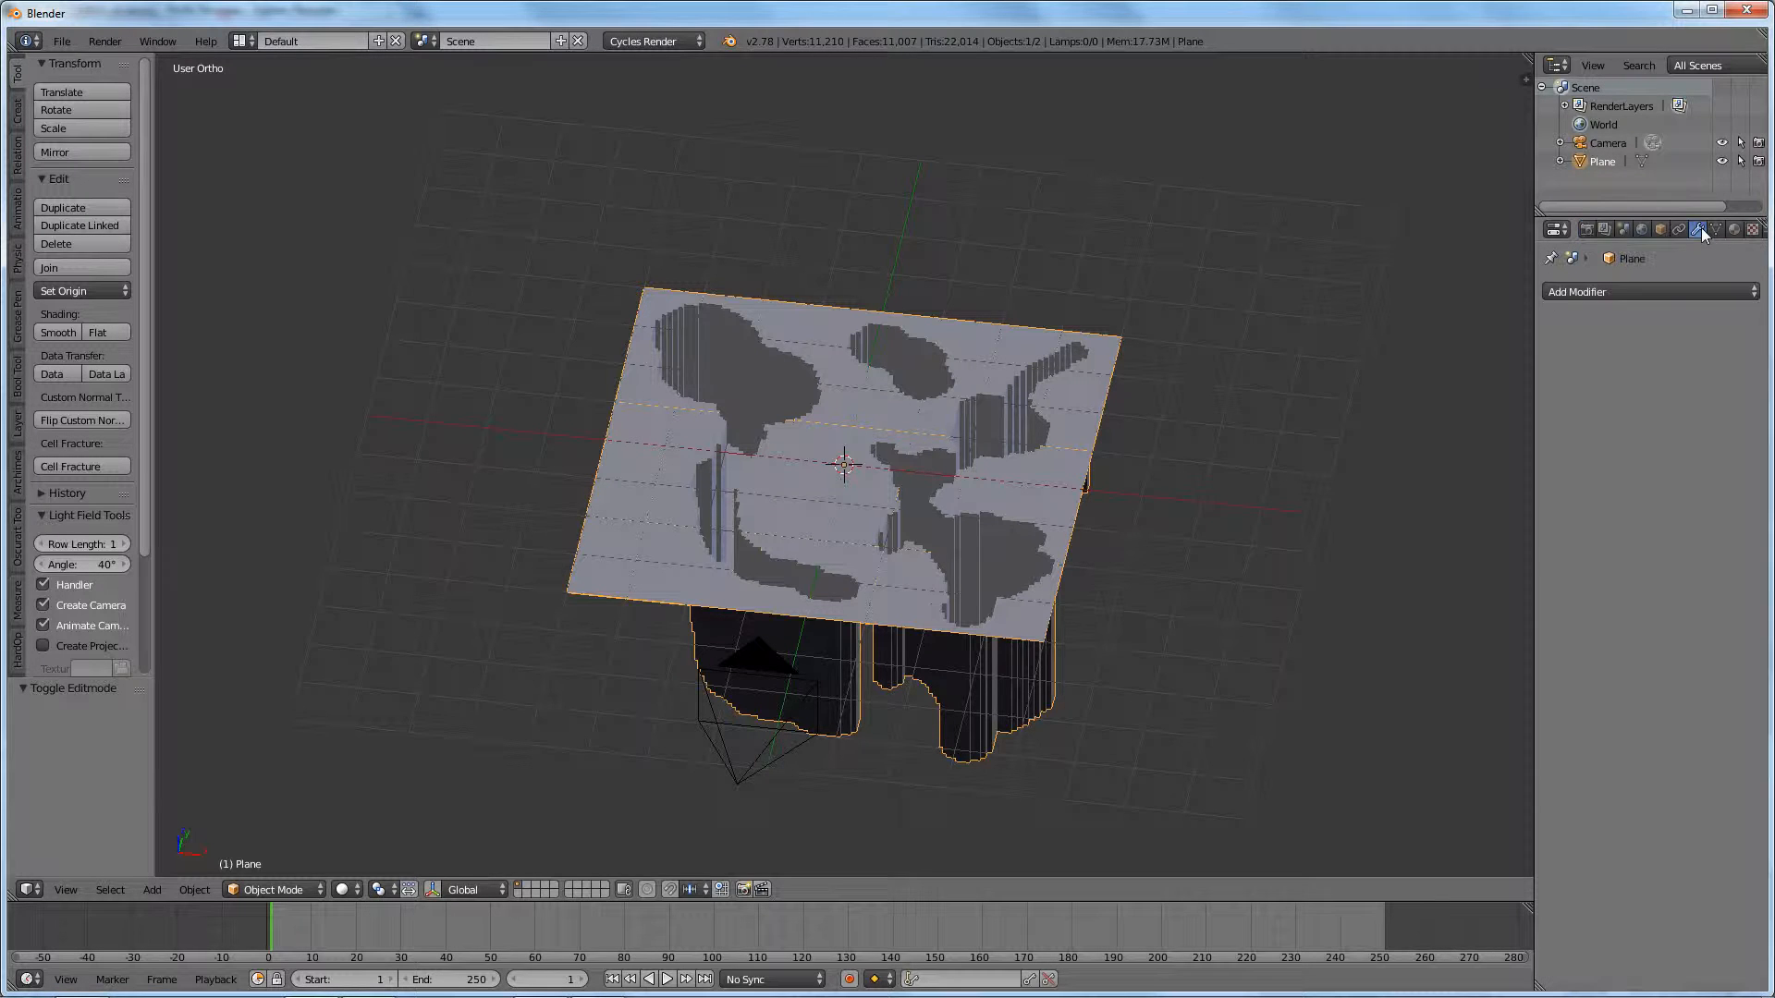
{"action": "left_click", "coordinate": [1590, 292]}
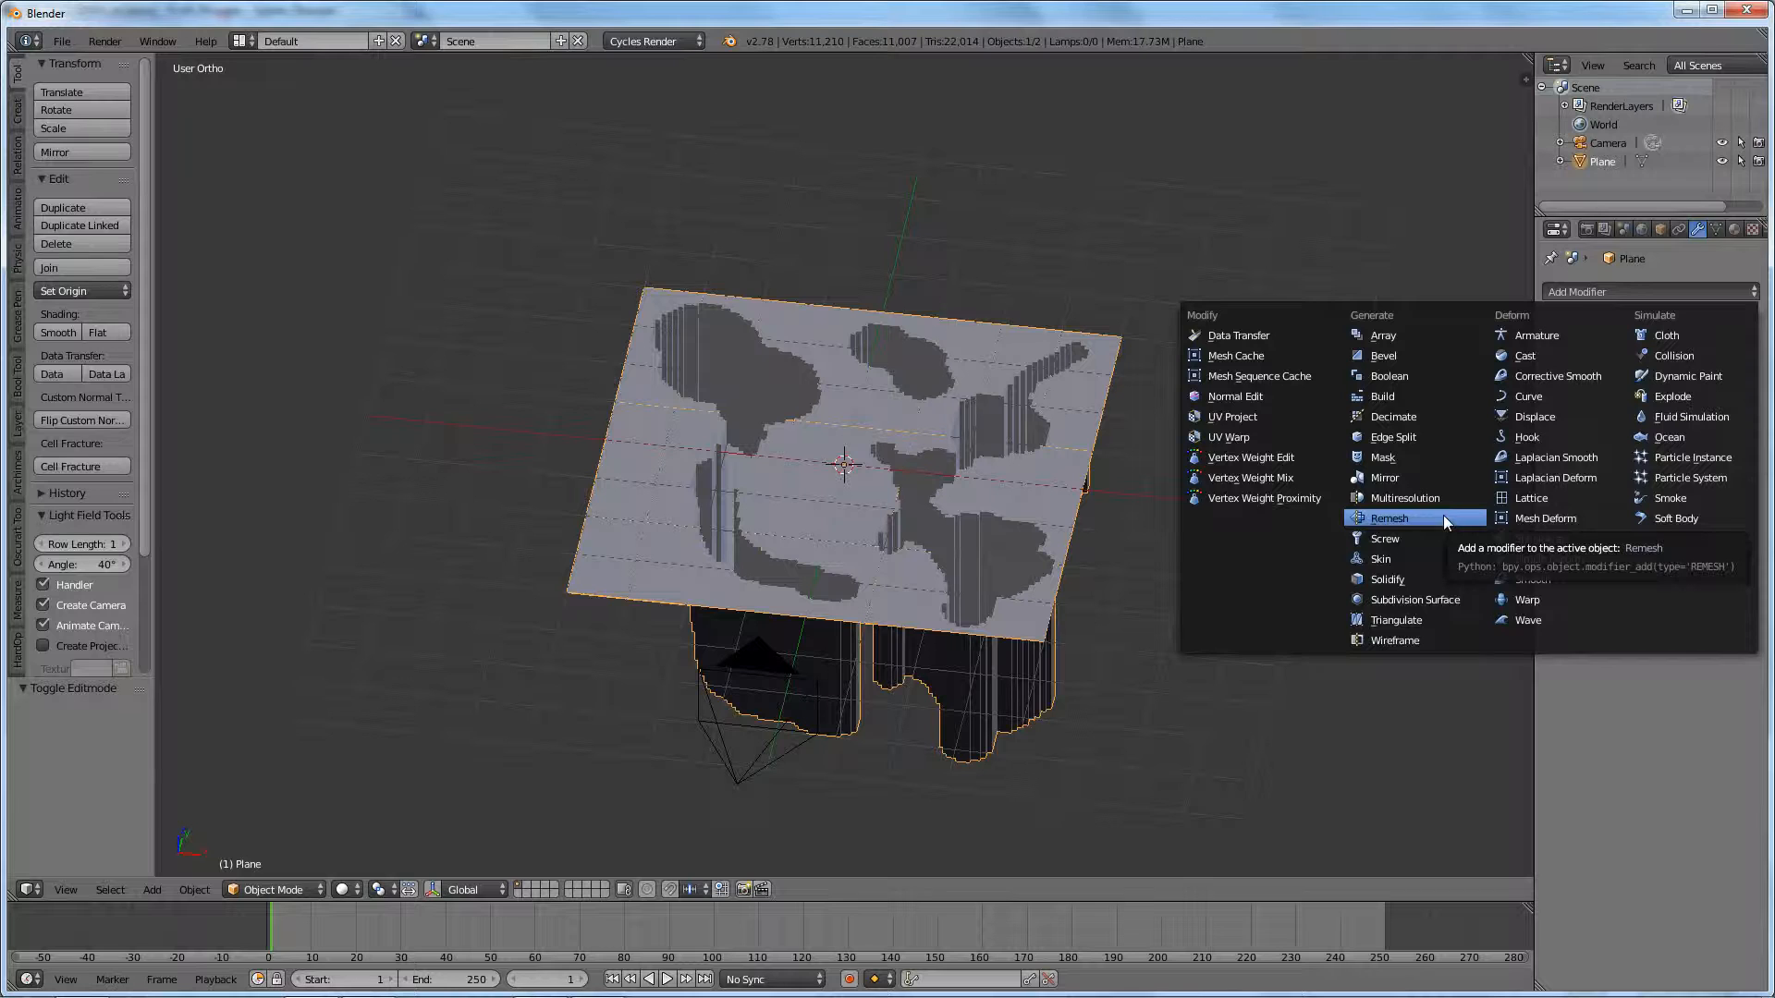
{"action": "left_click", "coordinate": [1436, 598]}
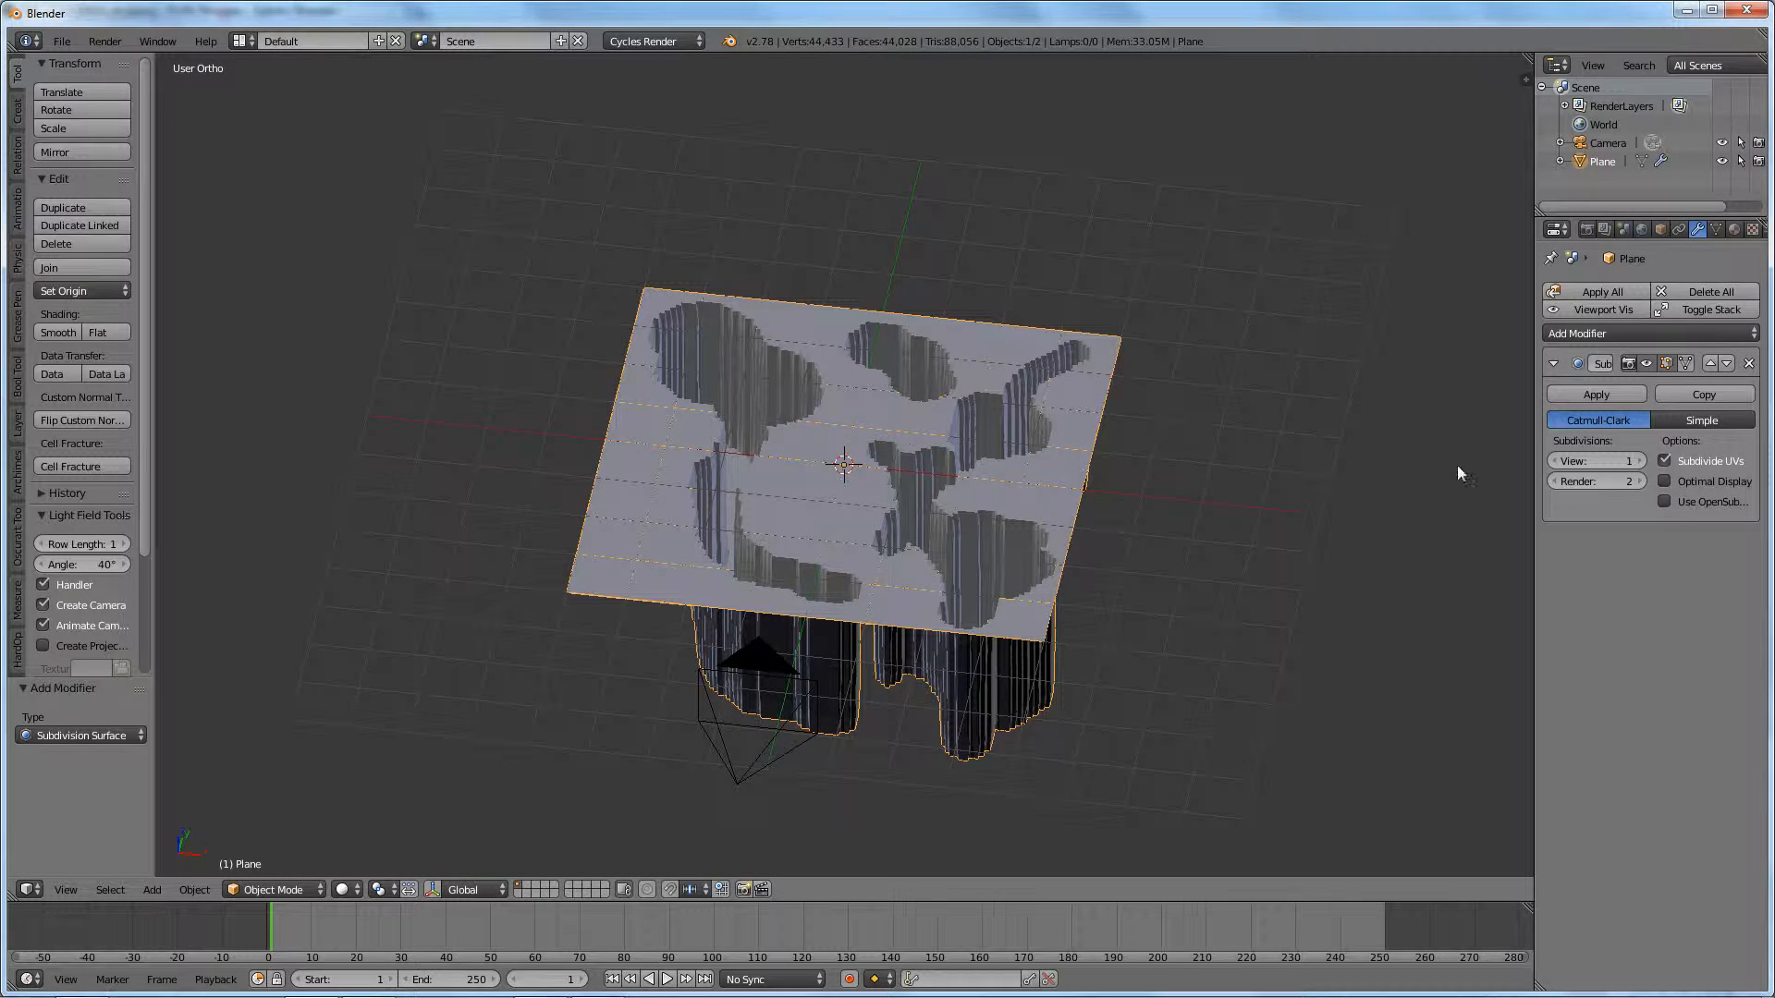
Step: Raise the Subdivision Surface modifier's viewport subdivisions to 3 and inspect the rims of the extruded shapes up close
{"action": "left_click", "coordinate": [1639, 461]}
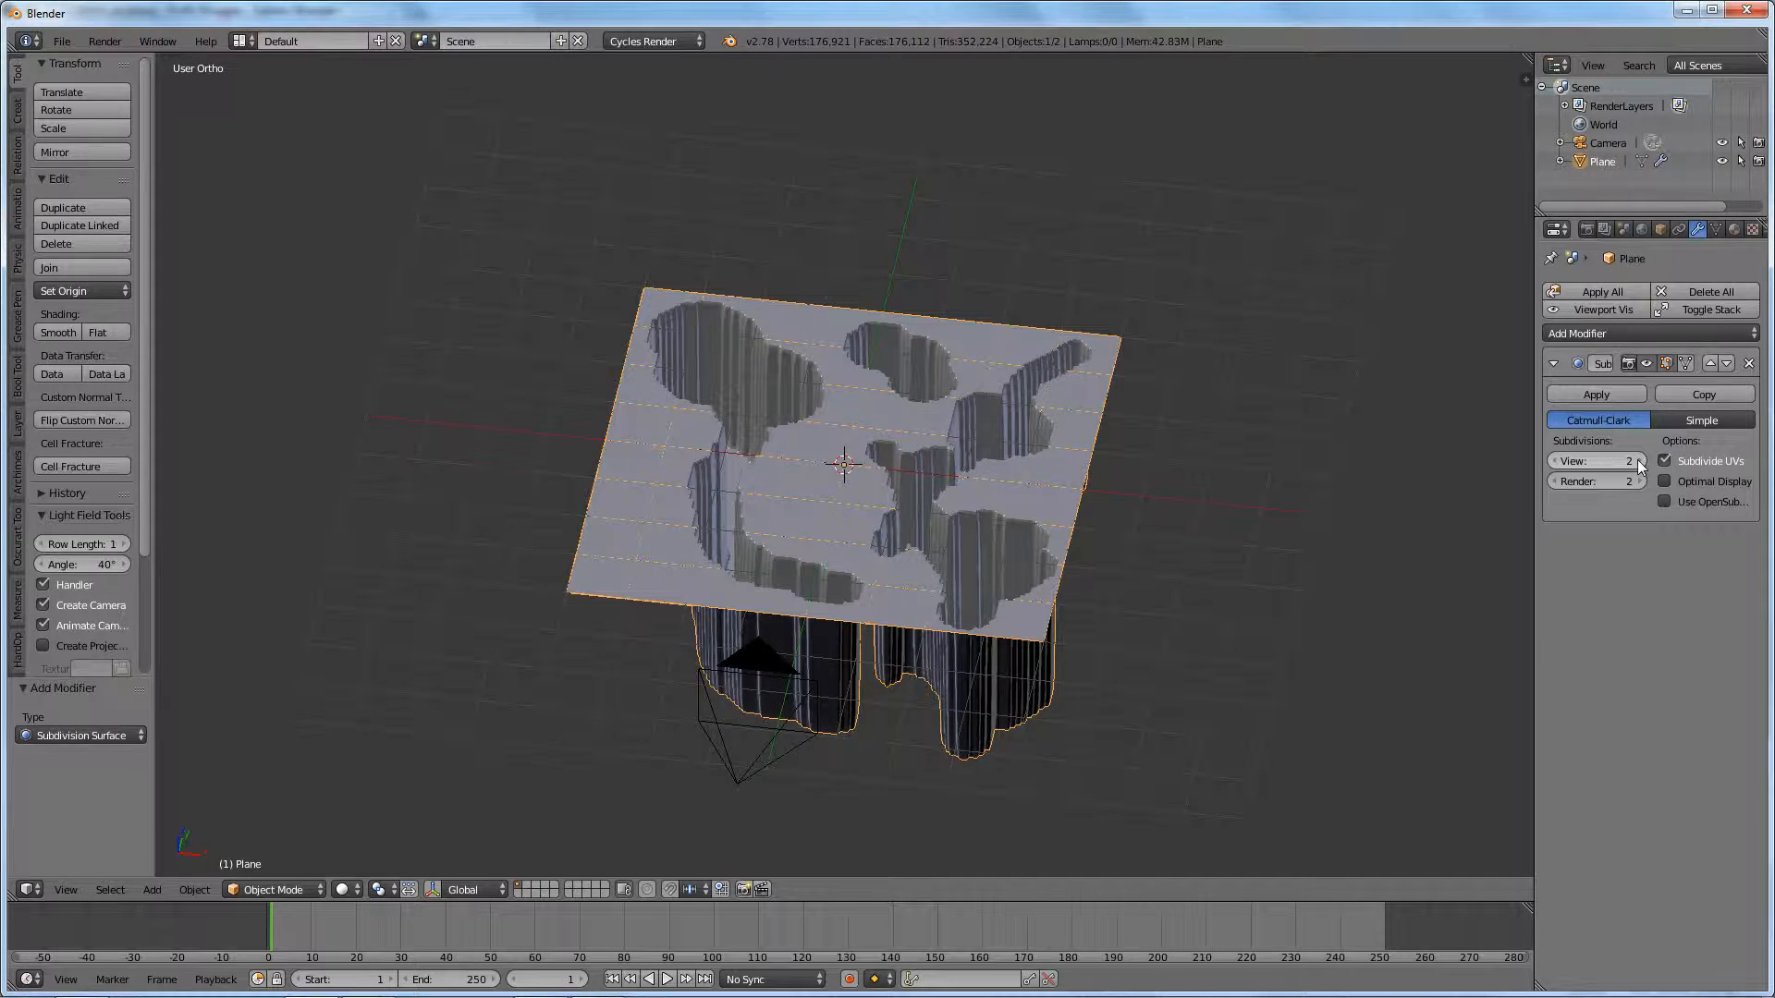
{"action": "left_click", "coordinate": [1639, 462]}
{"action": "scroll", "coordinate": [1007, 446], "scroll_direction": "up", "scroll_amount": 8}
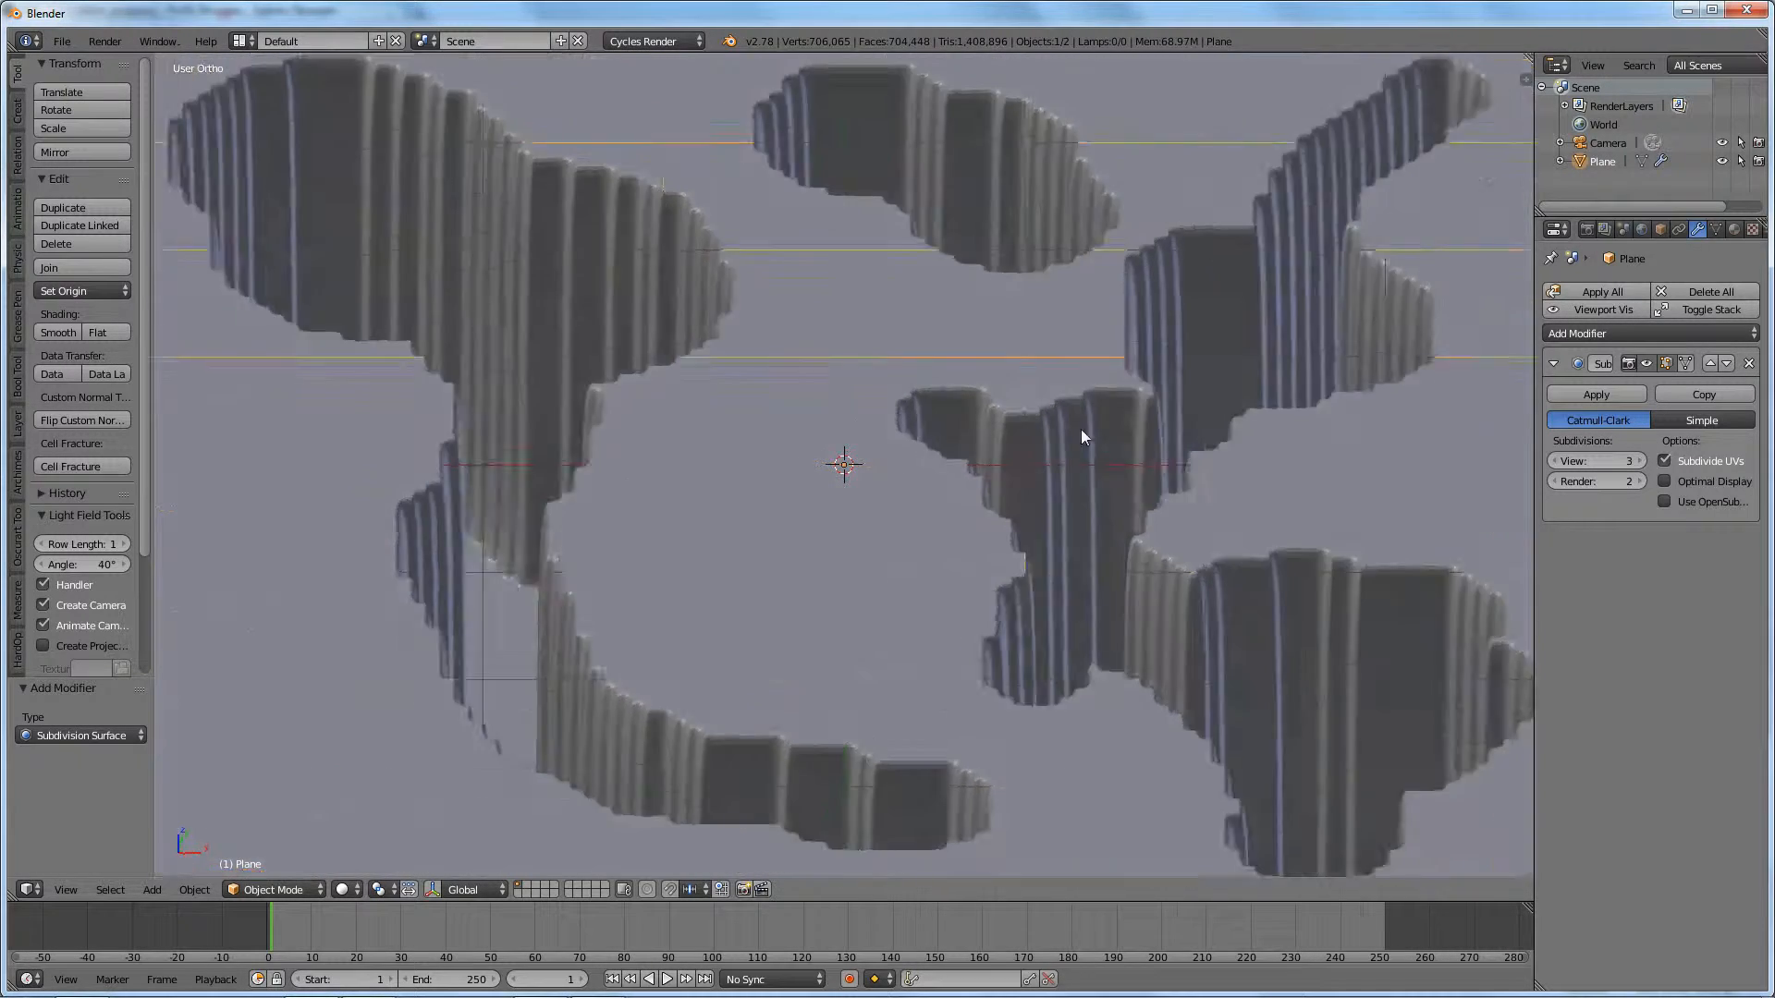
{"action": "middle_click_drag", "start_coordinate": [1084, 434], "coordinate": [987, 440]}
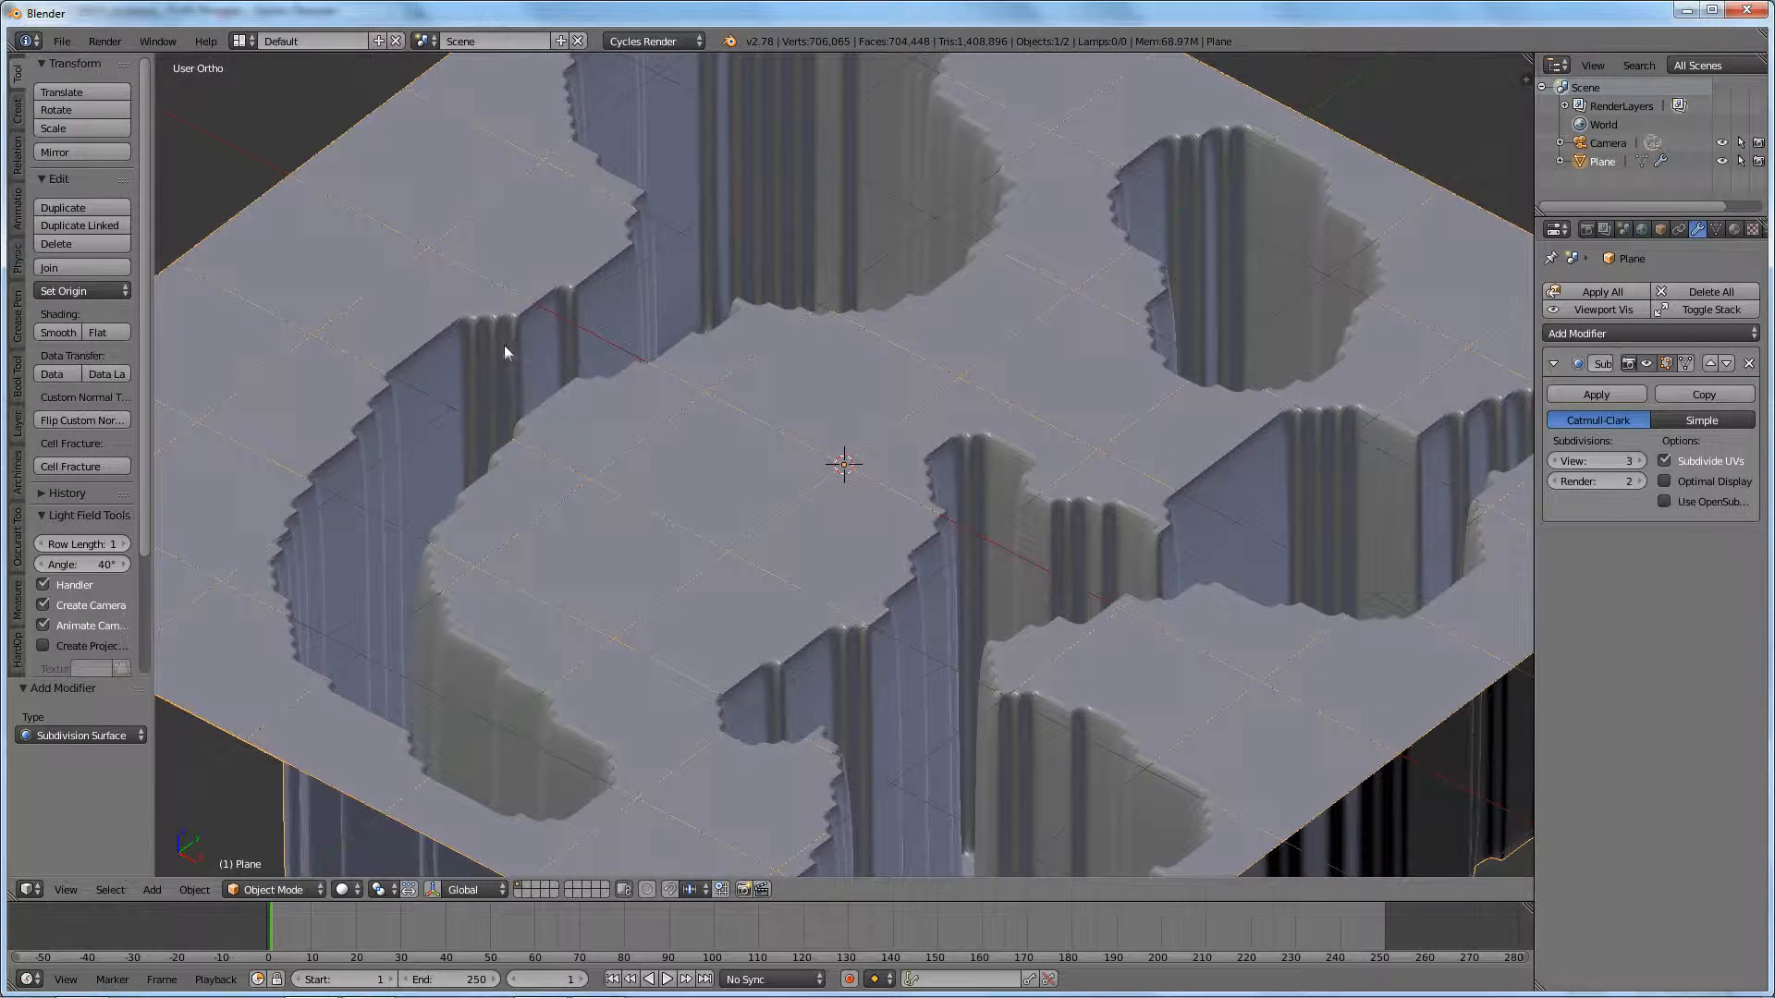
Step: Switch the plane to Sculpt Mode and choose the Smooth brush
{"action": "left_click", "coordinate": [294, 890]}
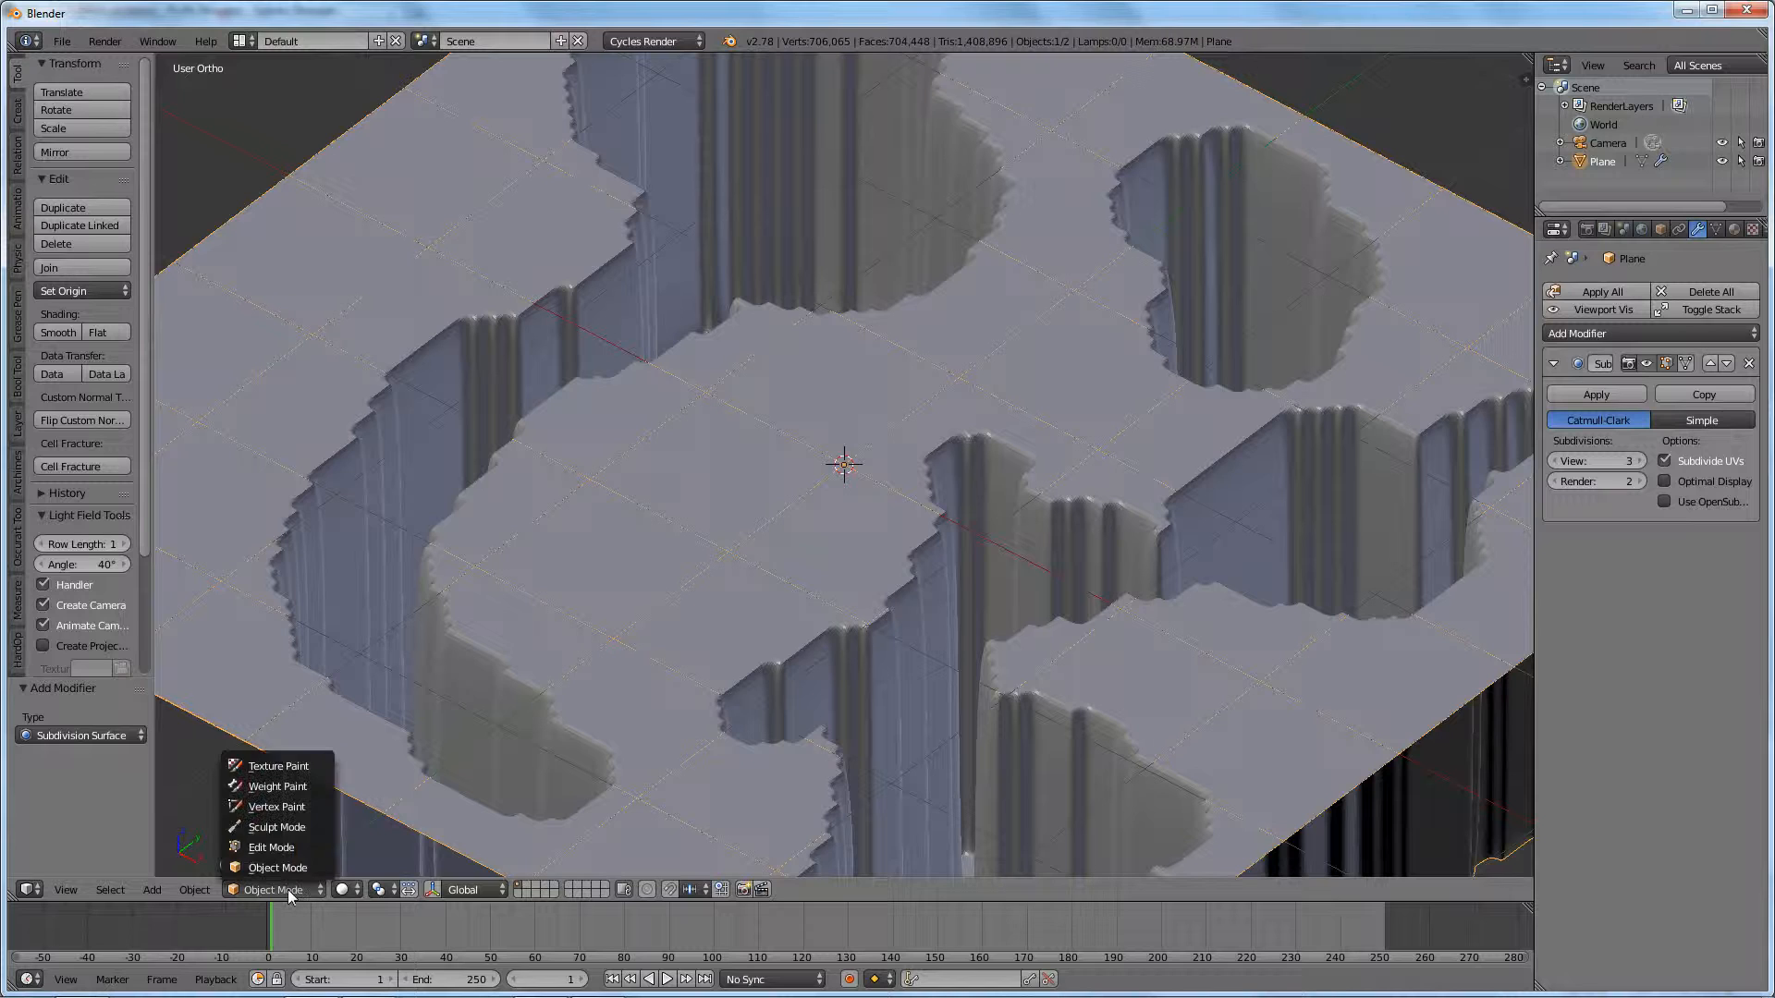
{"action": "left_click", "coordinate": [277, 828]}
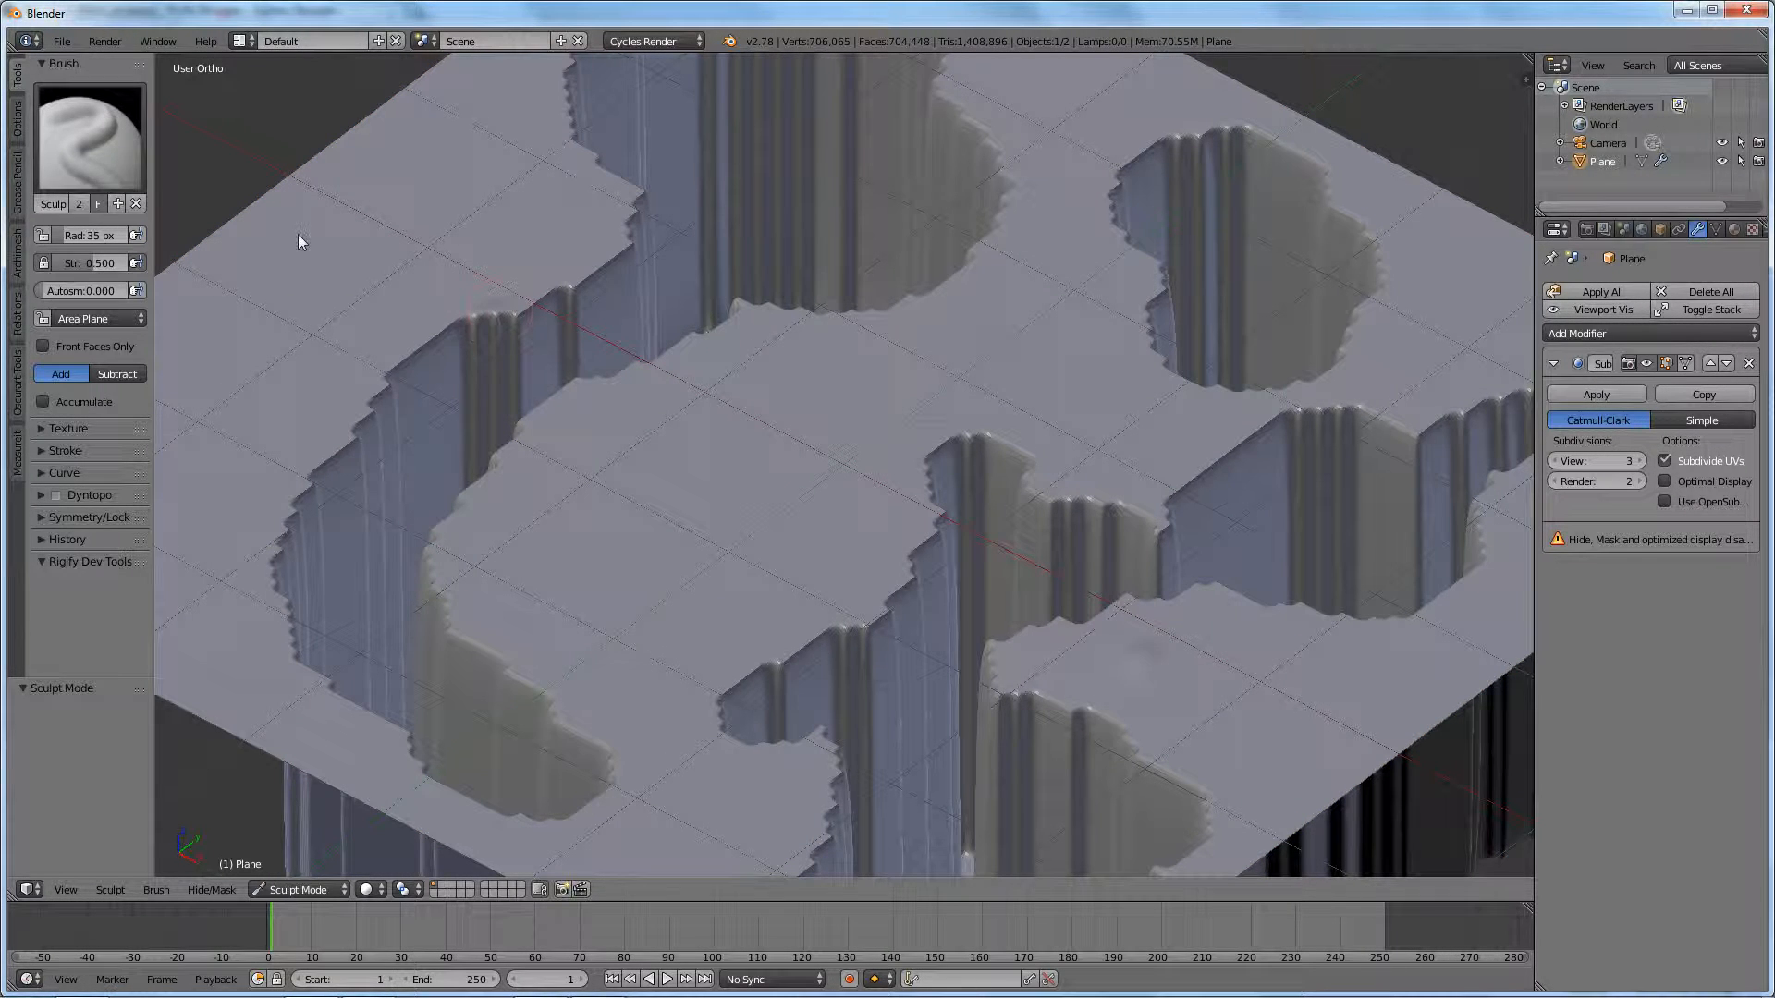
{"action": "left_click", "coordinate": [108, 162]}
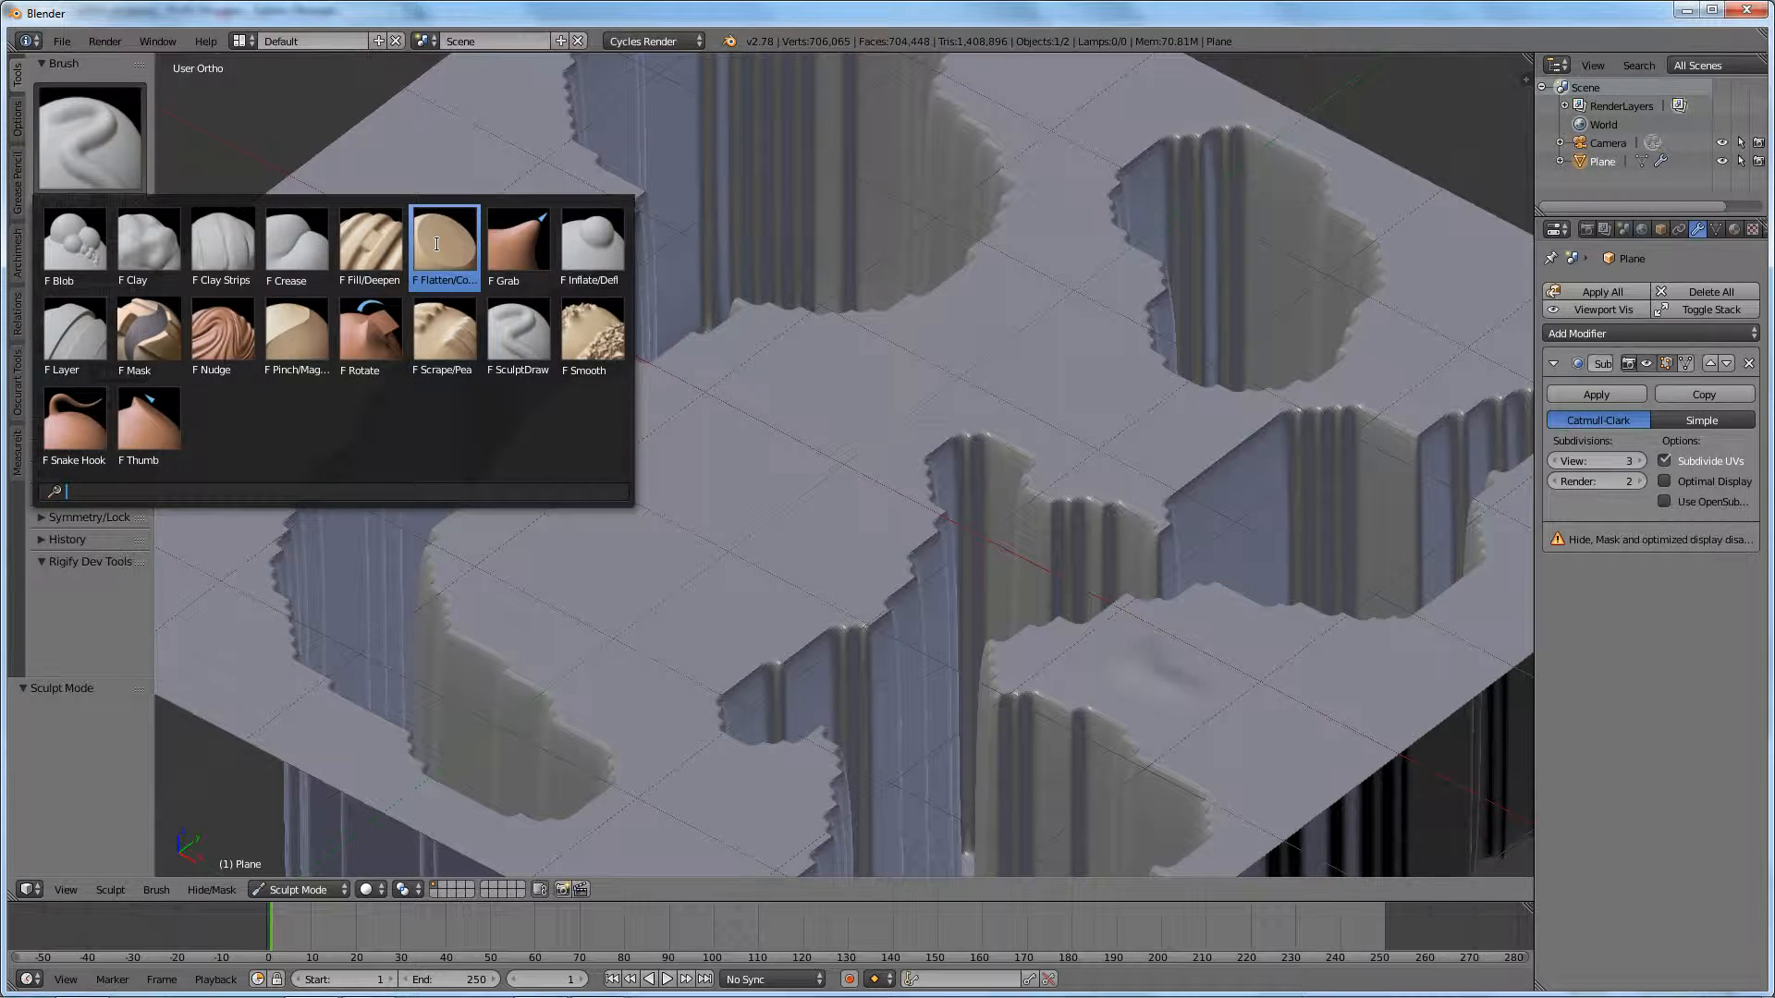
{"action": "left_click", "coordinate": [586, 328]}
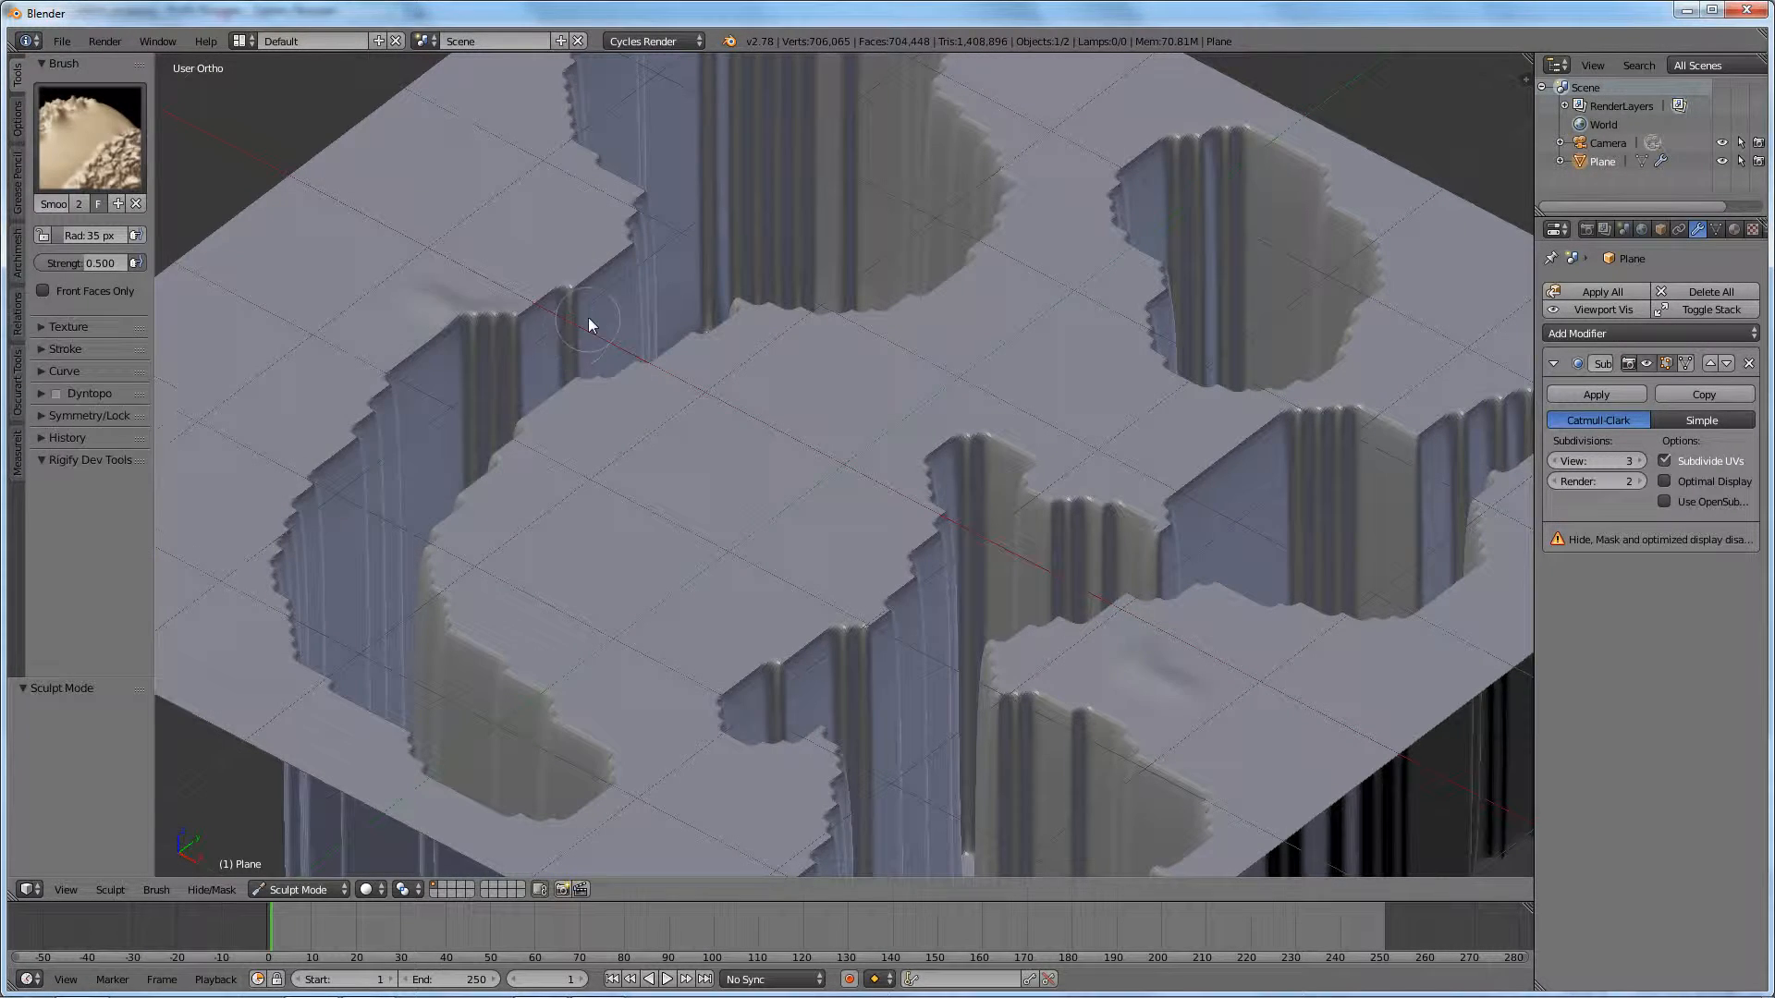
Step: With the Smooth brush radius set to 93 px, smooth the jagged rims of the large blob, curved strip, small separate patch and corner strip
{"action": "scroll", "coordinate": [493, 302], "scroll_direction": "down", "scroll_amount": 5}
{"action": "scroll", "coordinate": [868, 435], "scroll_direction": "up", "scroll_amount": 5}
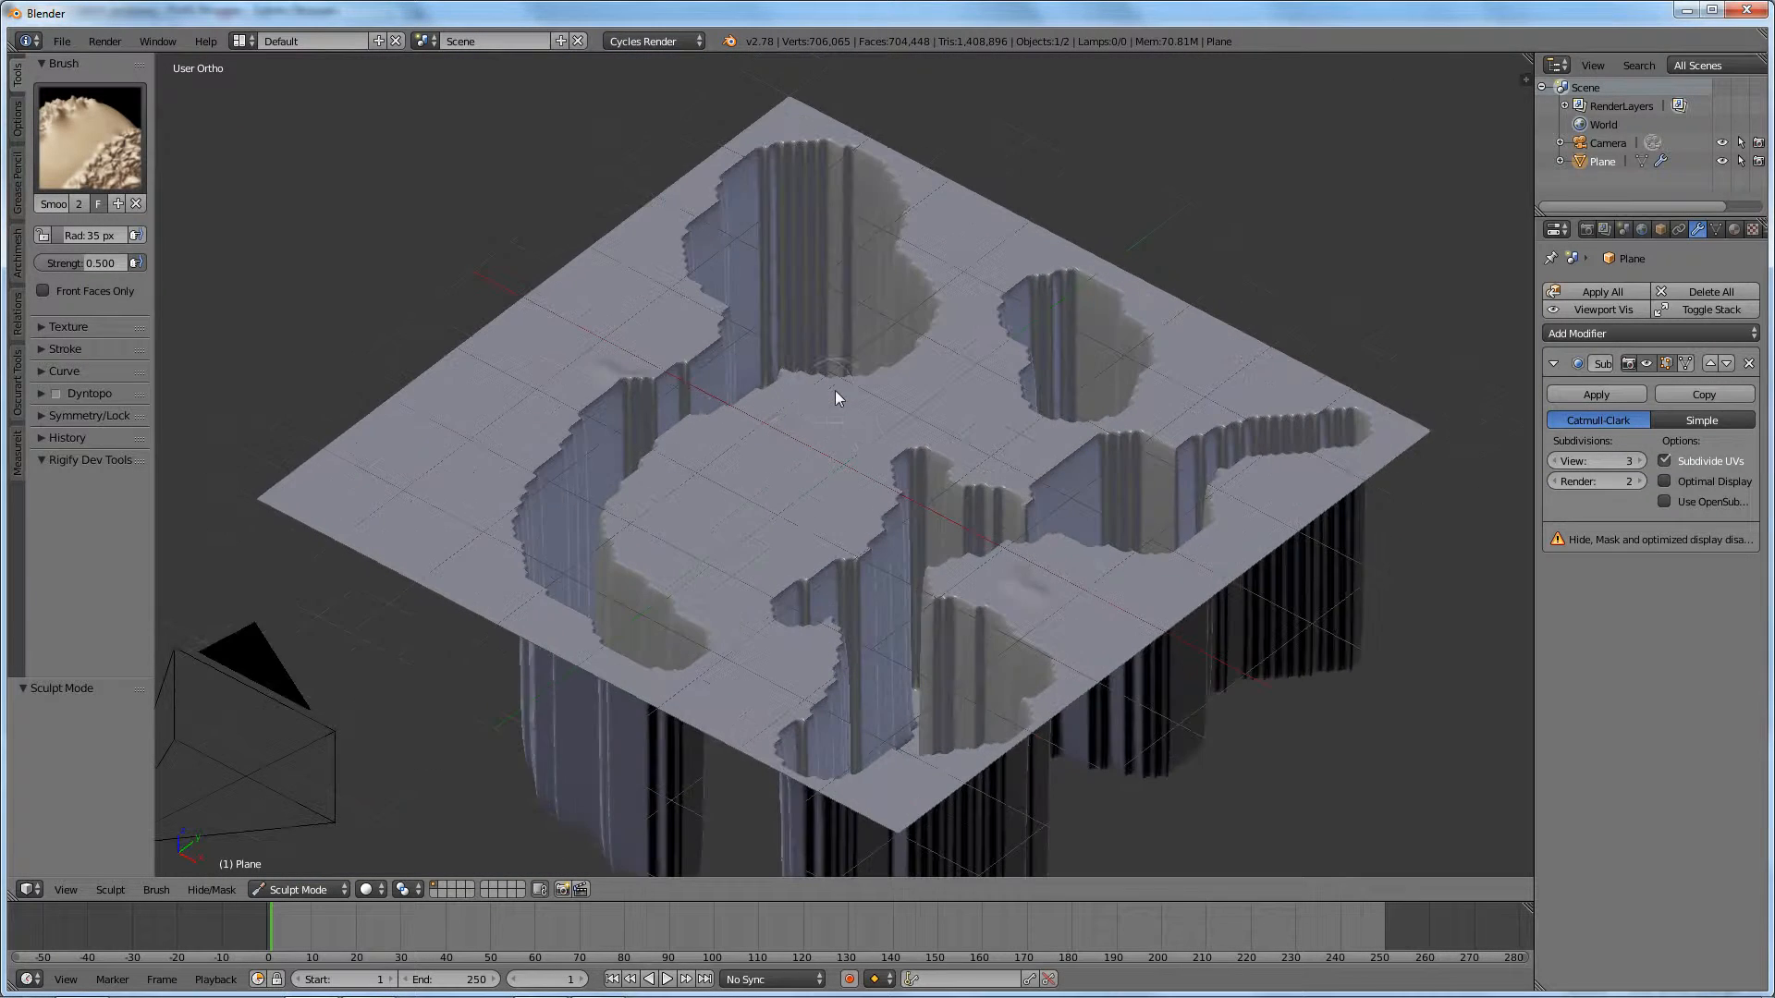
{"action": "key", "text": "f"}
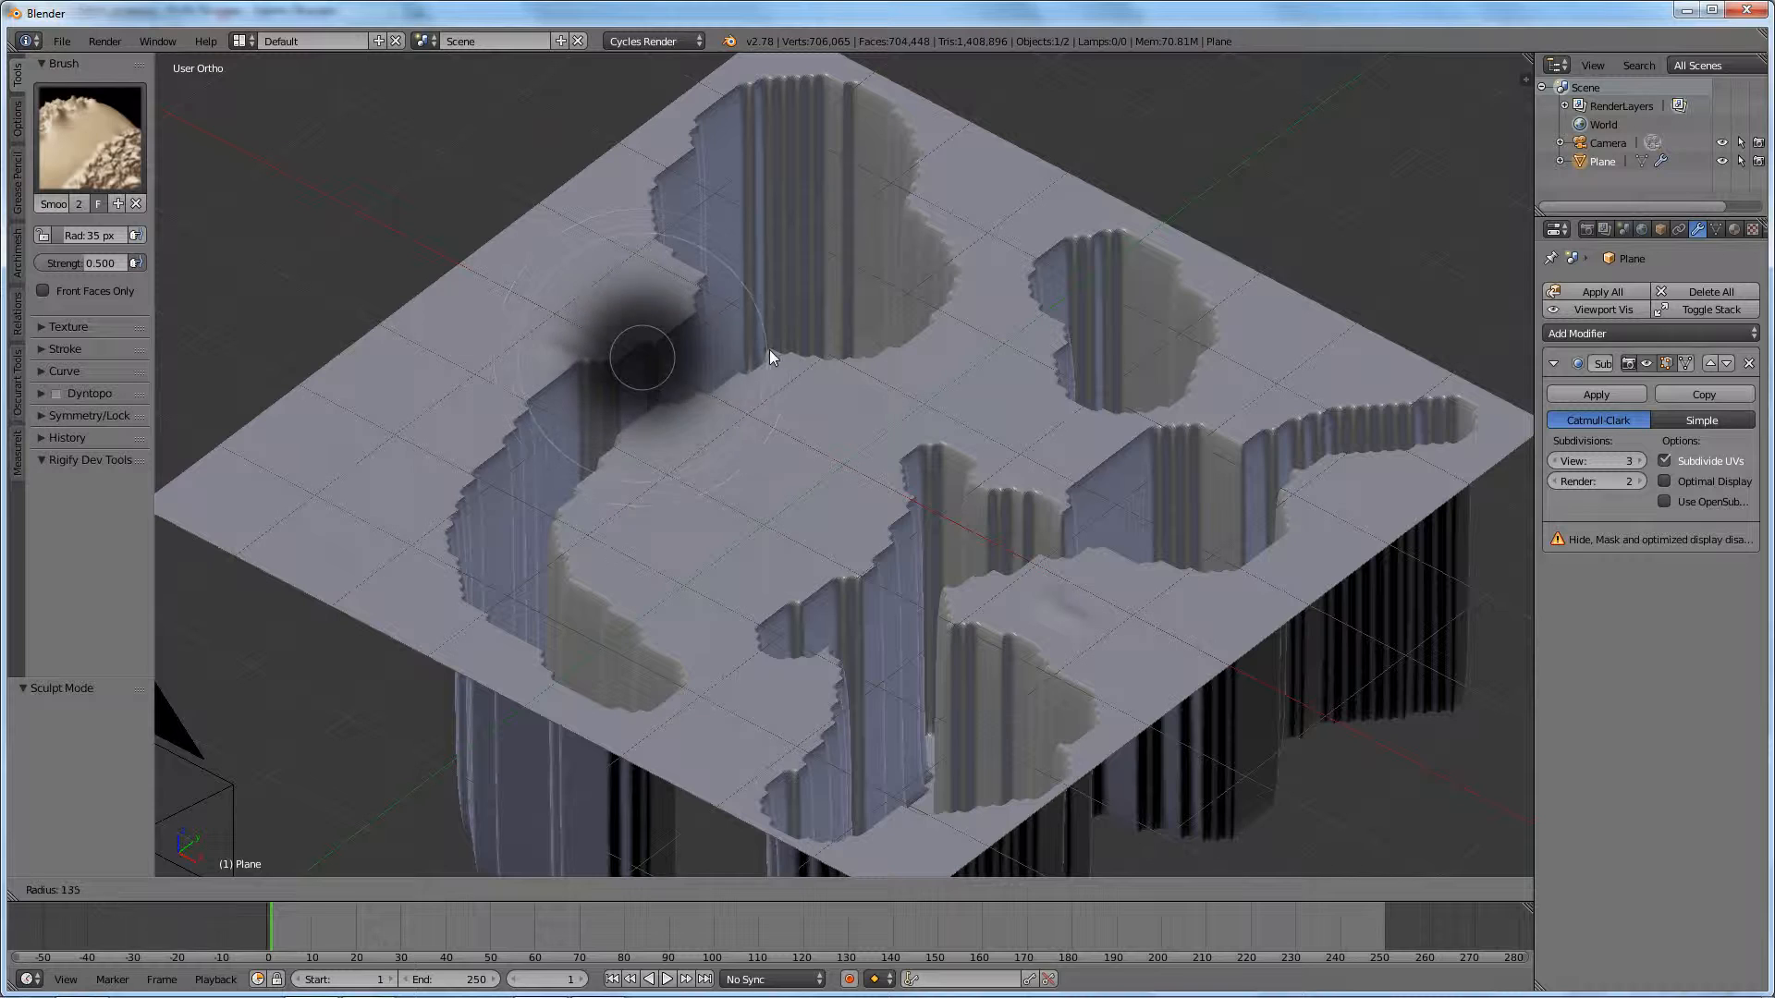
{"action": "left_click", "coordinate": [729, 353]}
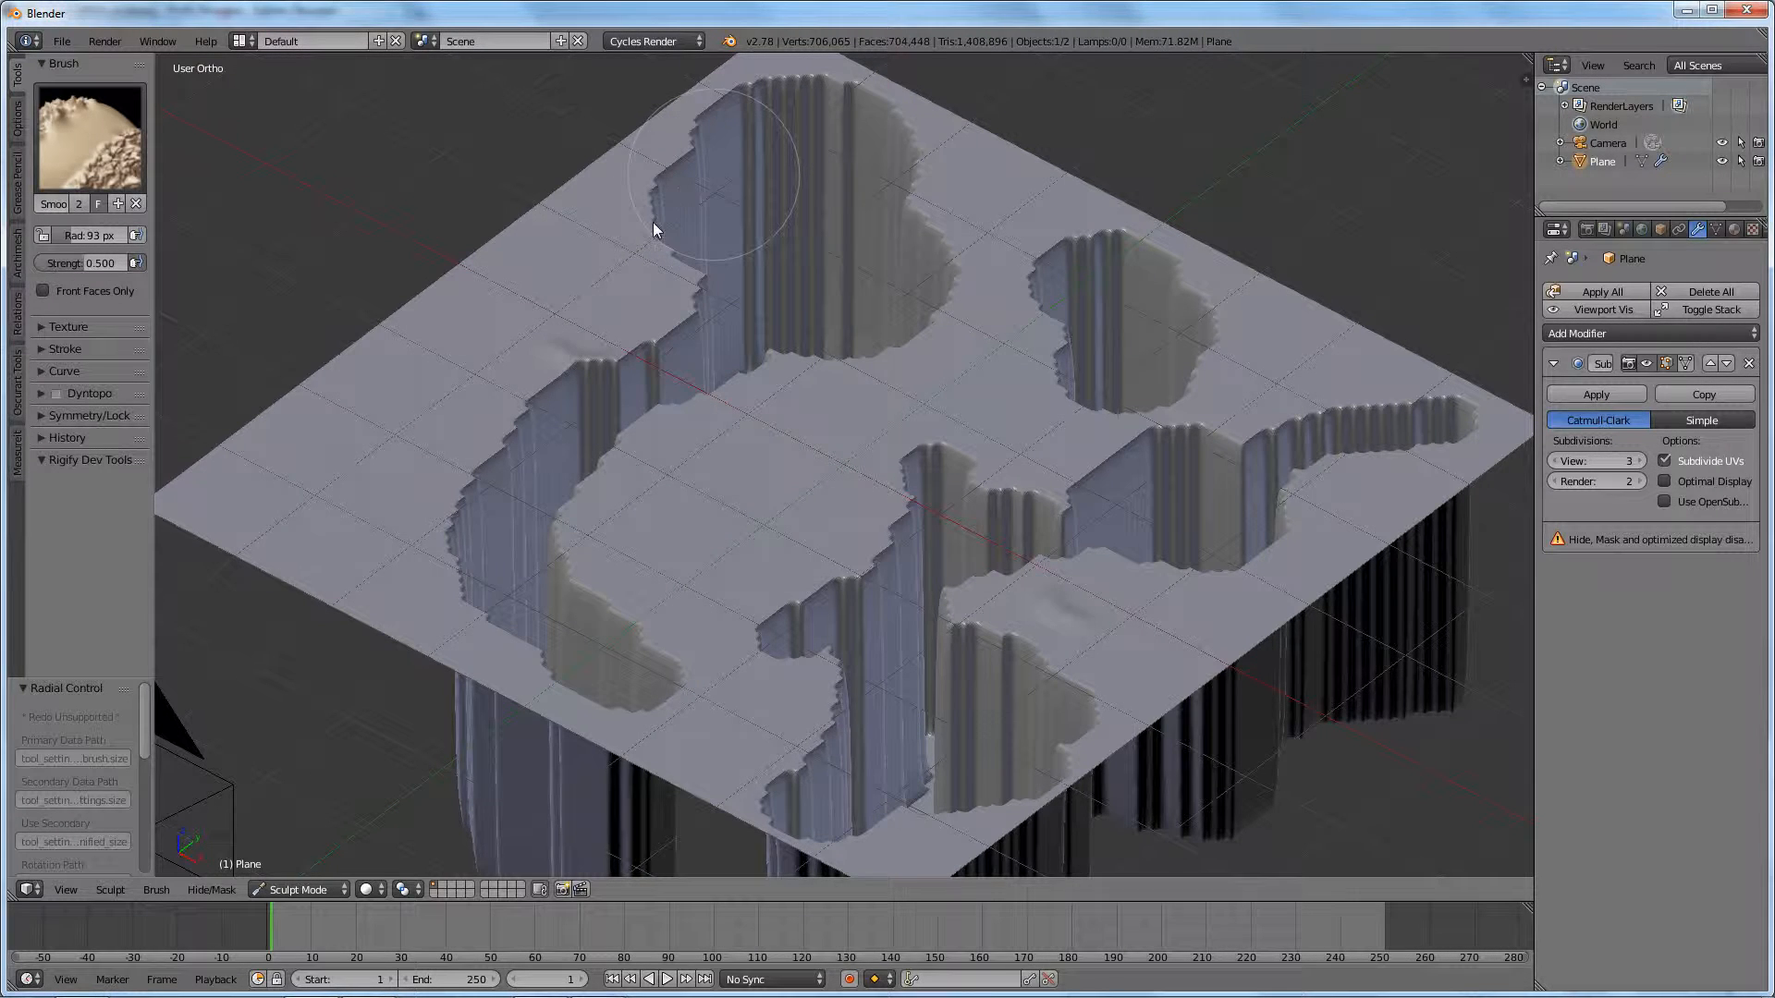
{"action": "mouse_move", "coordinate": [653, 229]}
{"action": "left_mouse_down"}
{"action": "mouse_move", "coordinate": [658, 210]}
{"action": "mouse_move", "coordinate": [690, 326]}
{"action": "mouse_move", "coordinate": [689, 297]}
{"action": "mouse_move", "coordinate": [717, 290]}
{"action": "mouse_move", "coordinate": [731, 268]}
{"action": "mouse_move", "coordinate": [478, 458]}
{"action": "mouse_move", "coordinate": [442, 545]}
{"action": "mouse_move", "coordinate": [452, 497]}
{"action": "mouse_move", "coordinate": [502, 436]}
{"action": "left_mouse_up"}
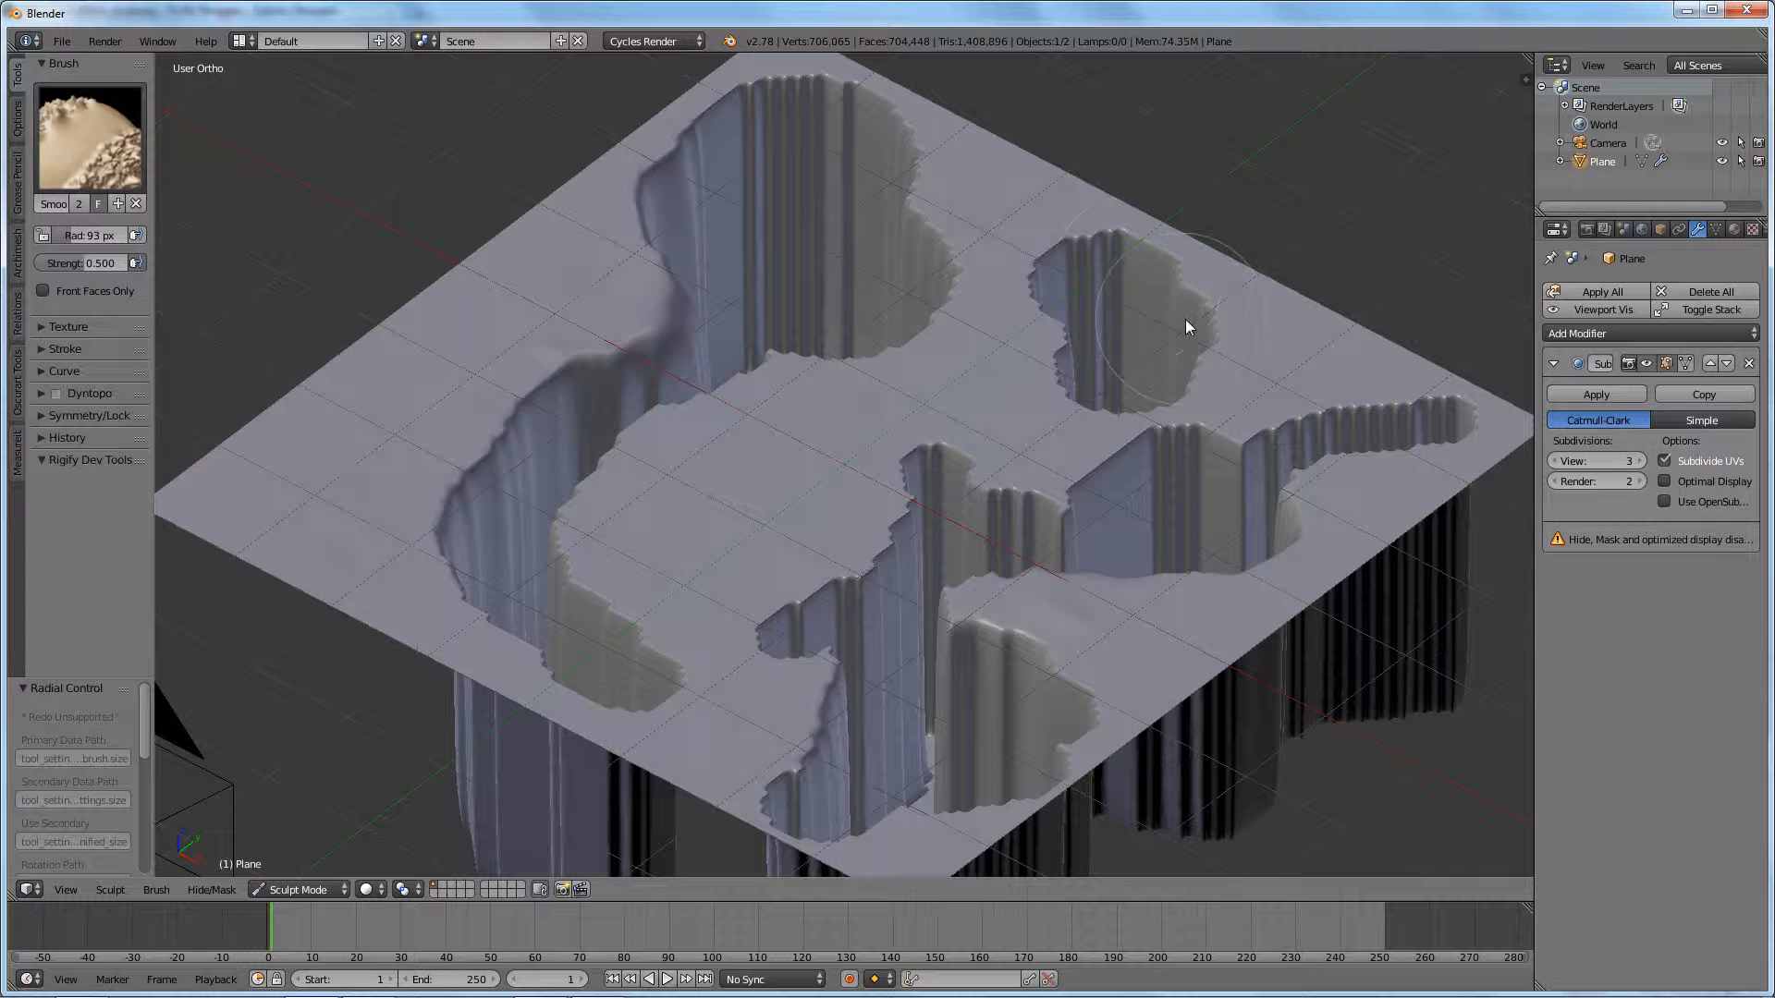
{"action": "mouse_move", "coordinate": [1203, 312]}
{"action": "left_mouse_down"}
{"action": "mouse_move", "coordinate": [1124, 244]}
{"action": "mouse_move", "coordinate": [1102, 246]}
{"action": "mouse_move", "coordinate": [1050, 318]}
{"action": "mouse_move", "coordinate": [1035, 296]}
{"action": "left_mouse_up"}
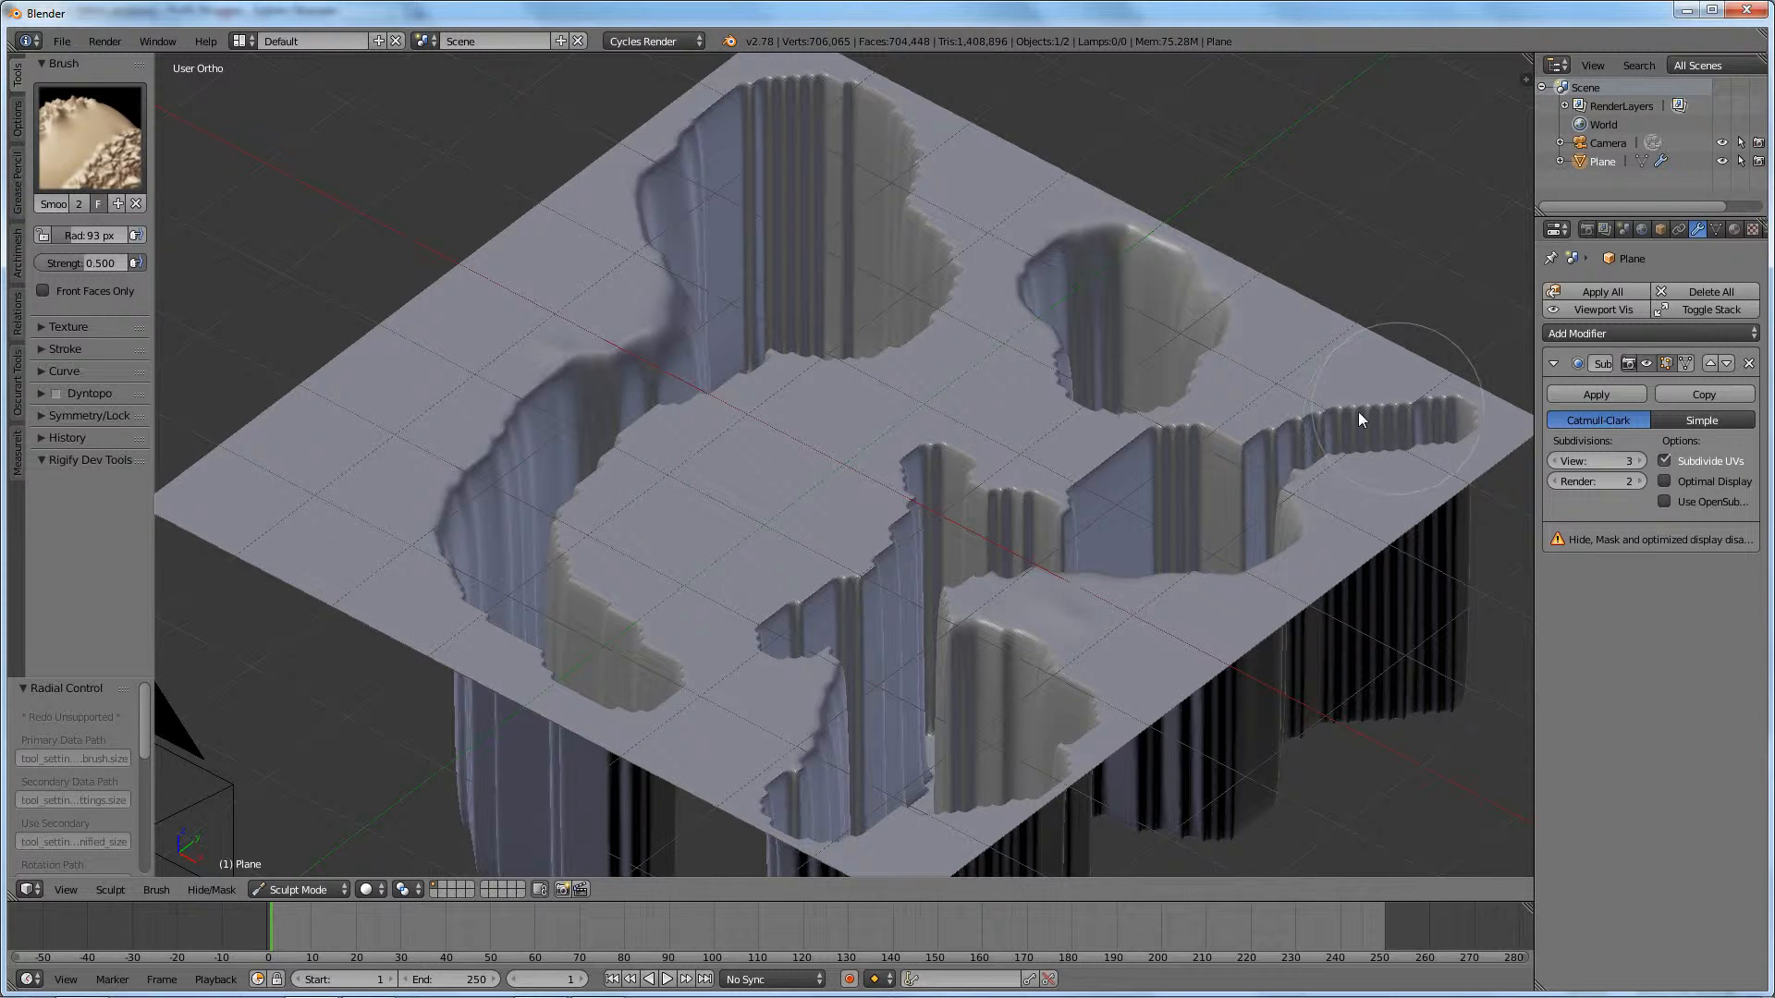
{"action": "mouse_move", "coordinate": [1359, 421]}
{"action": "left_mouse_down"}
{"action": "mouse_move", "coordinate": [1218, 448]}
{"action": "mouse_move", "coordinate": [1235, 457]}
{"action": "mouse_move", "coordinate": [1157, 446]}
{"action": "mouse_move", "coordinate": [1089, 495]}
{"action": "mouse_move", "coordinate": [1067, 469]}
{"action": "mouse_move", "coordinate": [1123, 459]}
{"action": "mouse_move", "coordinate": [1126, 433]}
{"action": "left_mouse_up"}
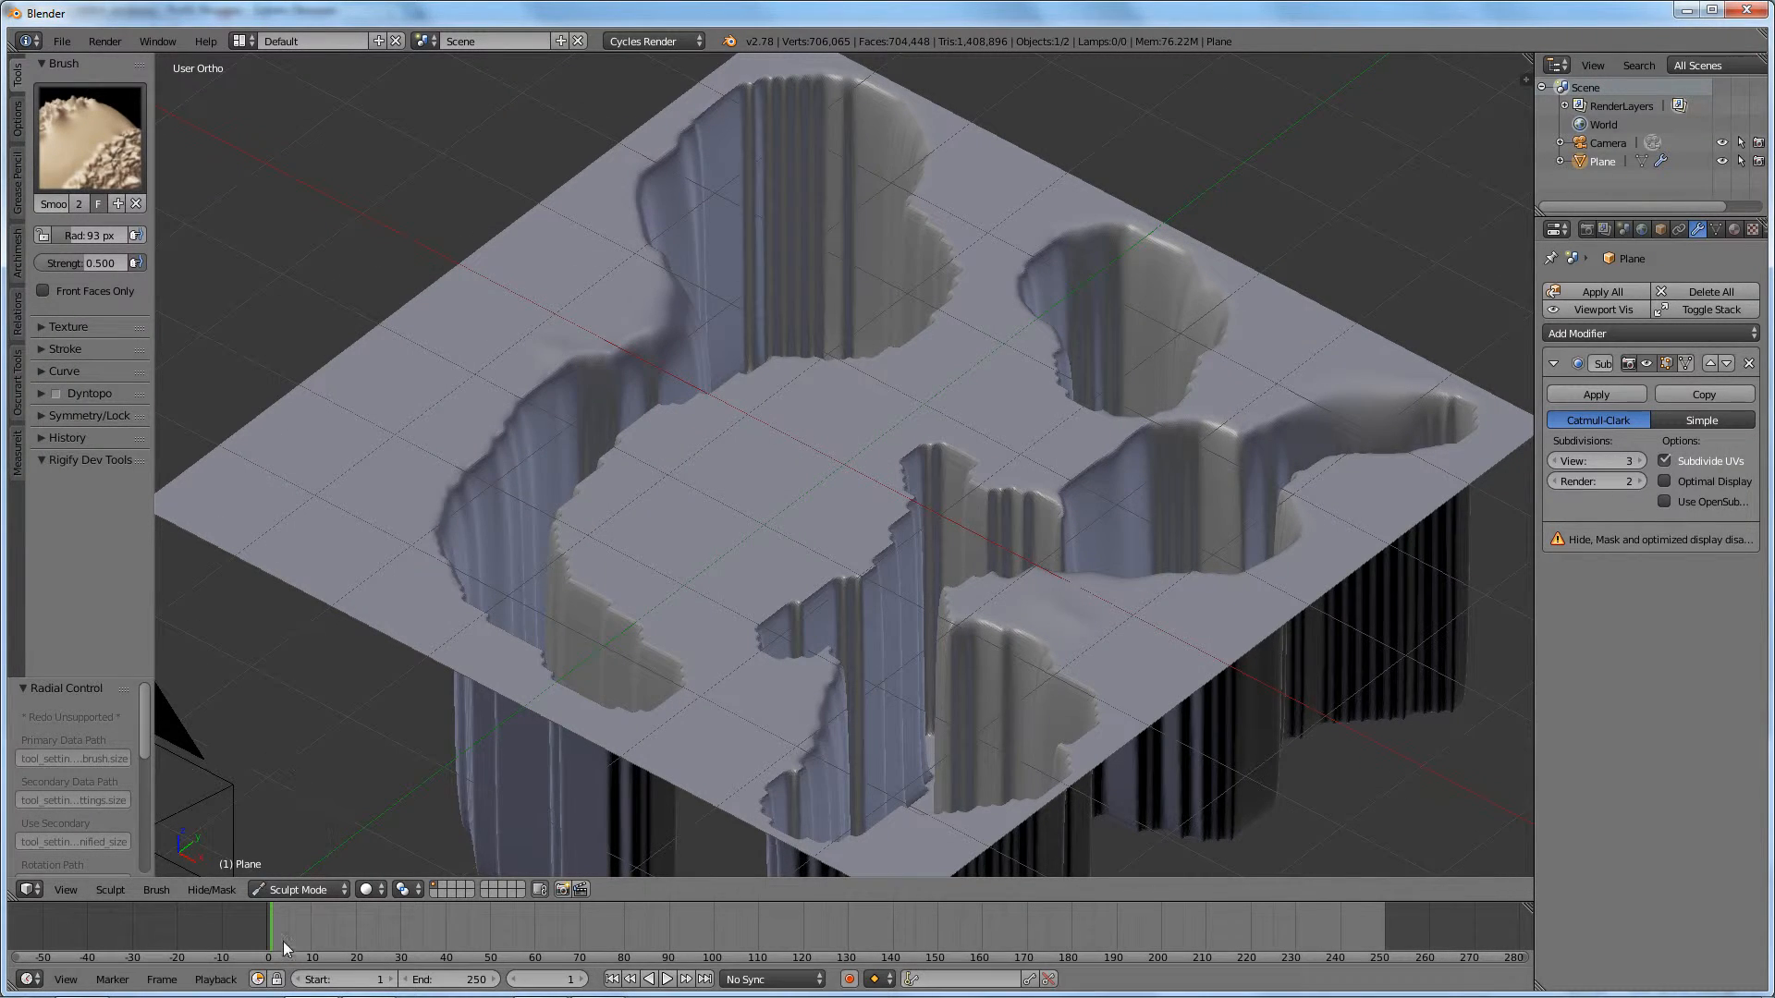
Step: Return the plane to Object Mode and view the smoothed cavities from another side
{"action": "left_click", "coordinate": [317, 892]}
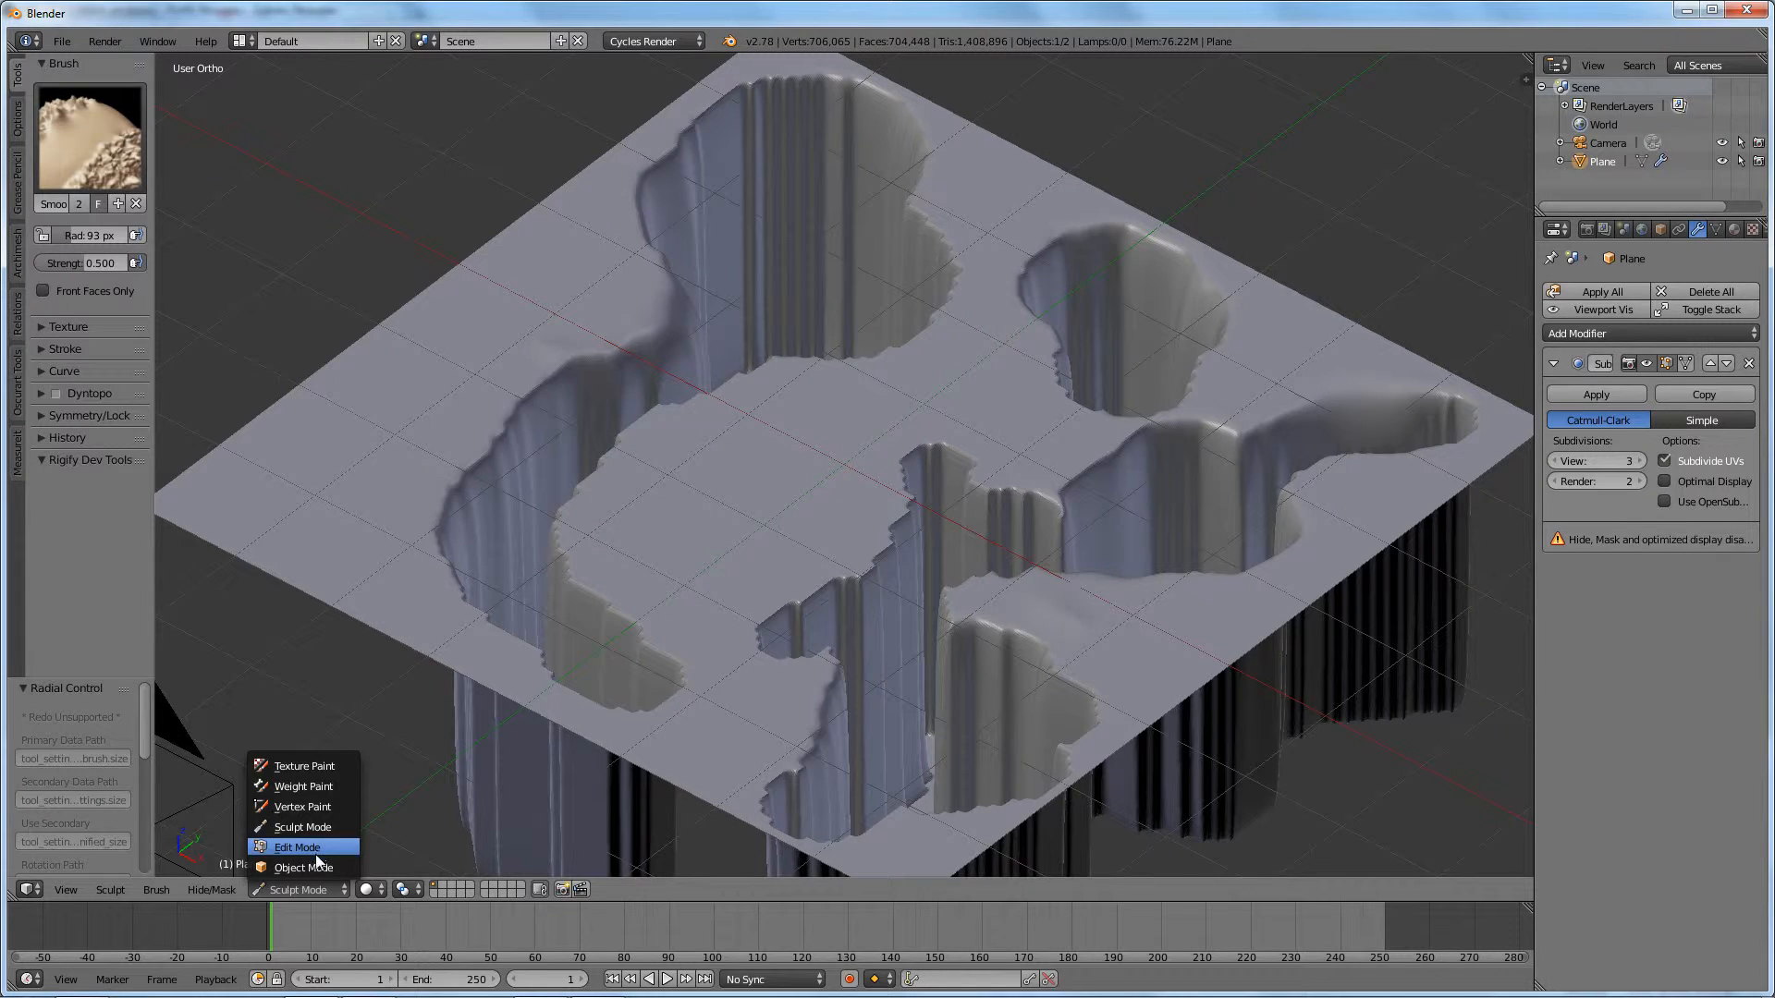
{"action": "left_click", "coordinate": [303, 867]}
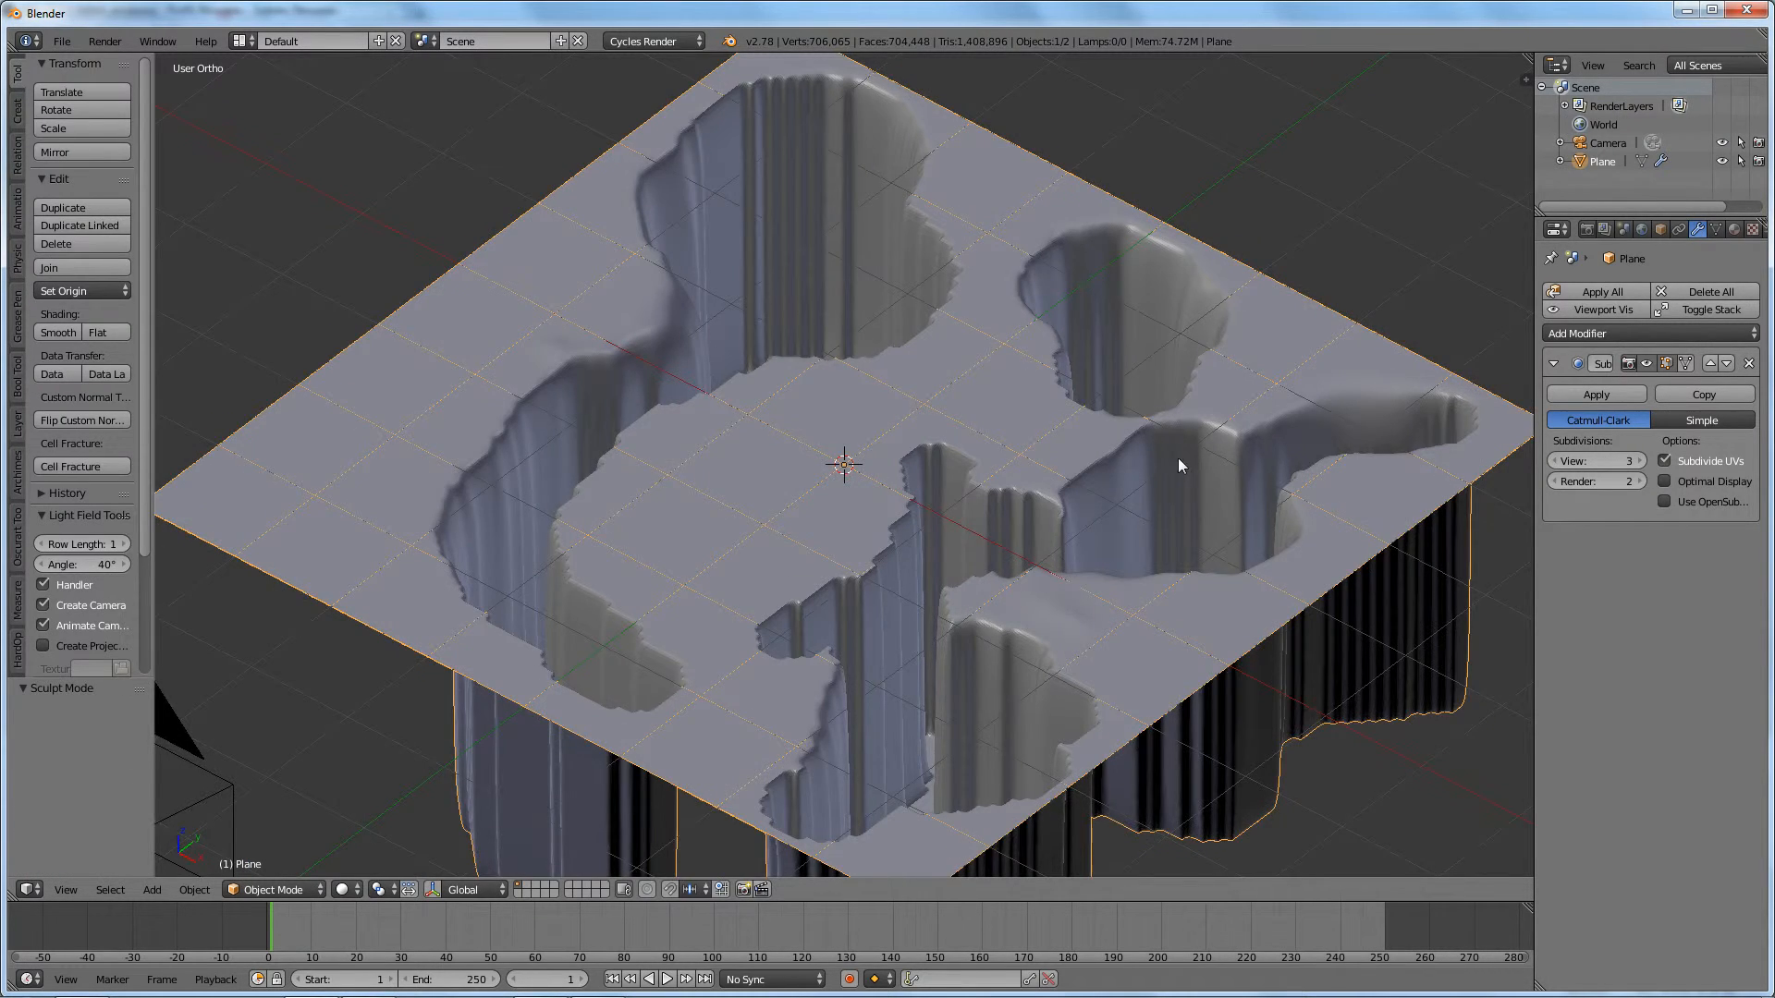
{"action": "middle_click_drag", "start_coordinate": [1181, 464], "coordinate": [990, 440]}
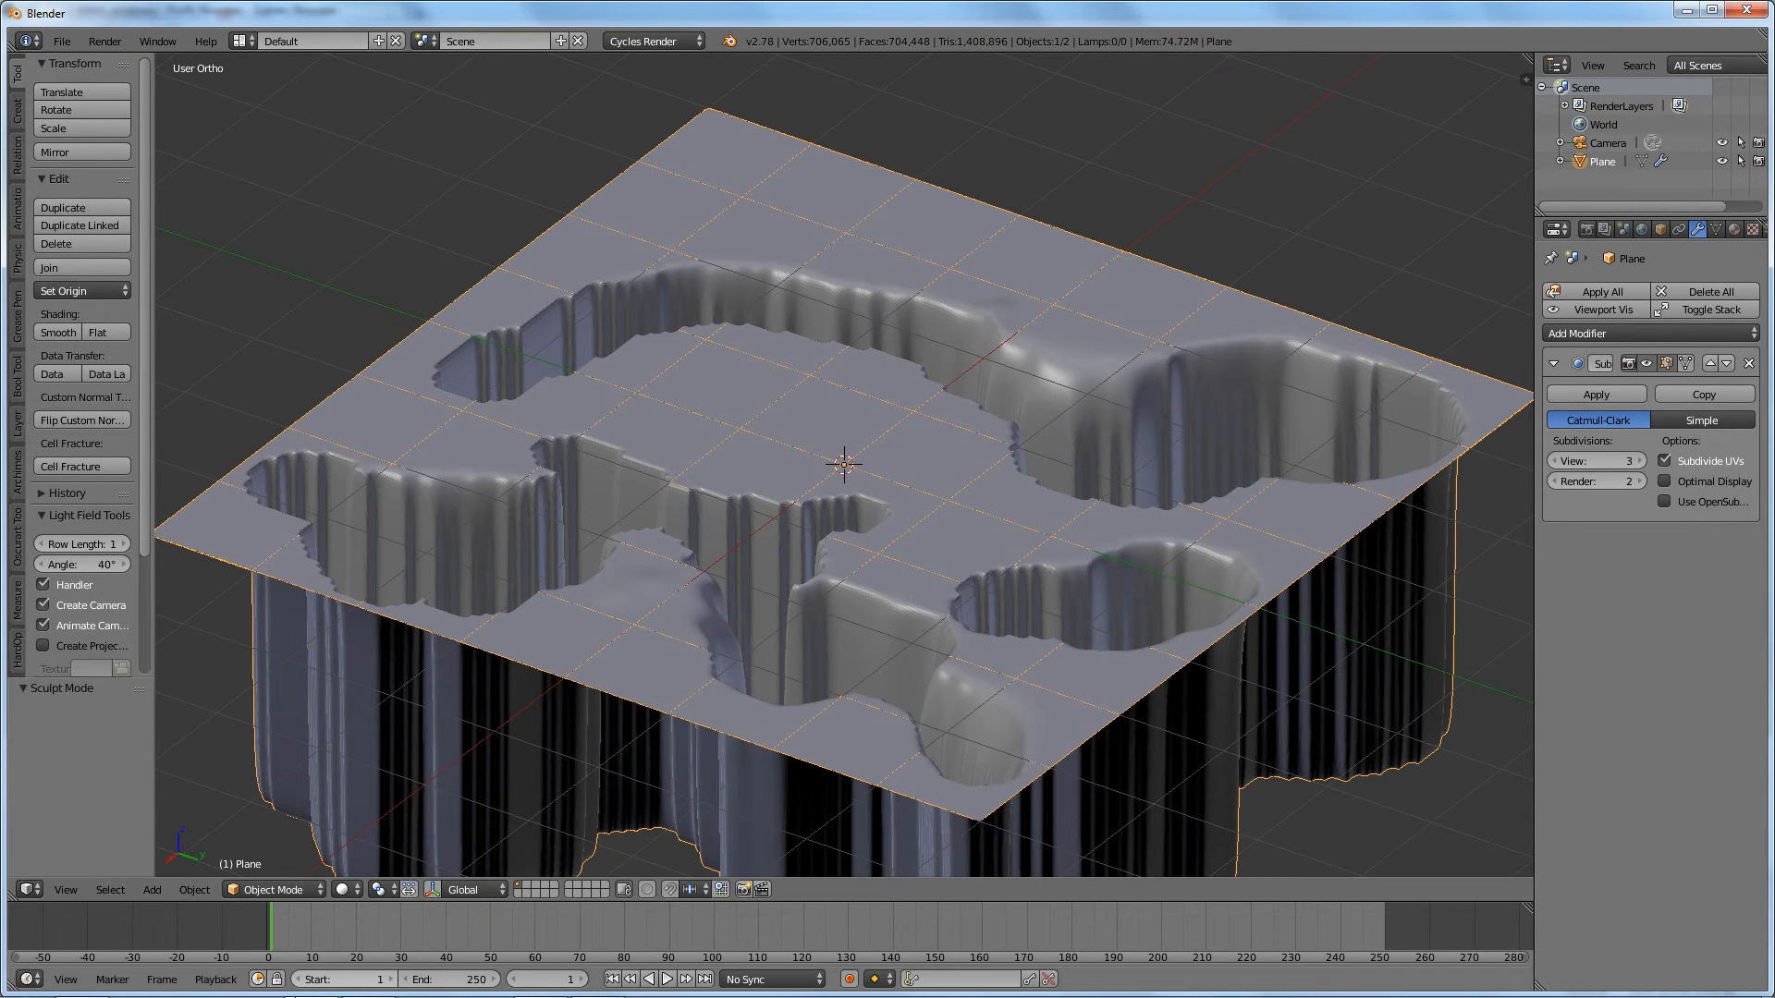
{"action": "mouse_move", "coordinate": [286, 987]}
{"action": "left_click", "coordinate": [382, 991]}
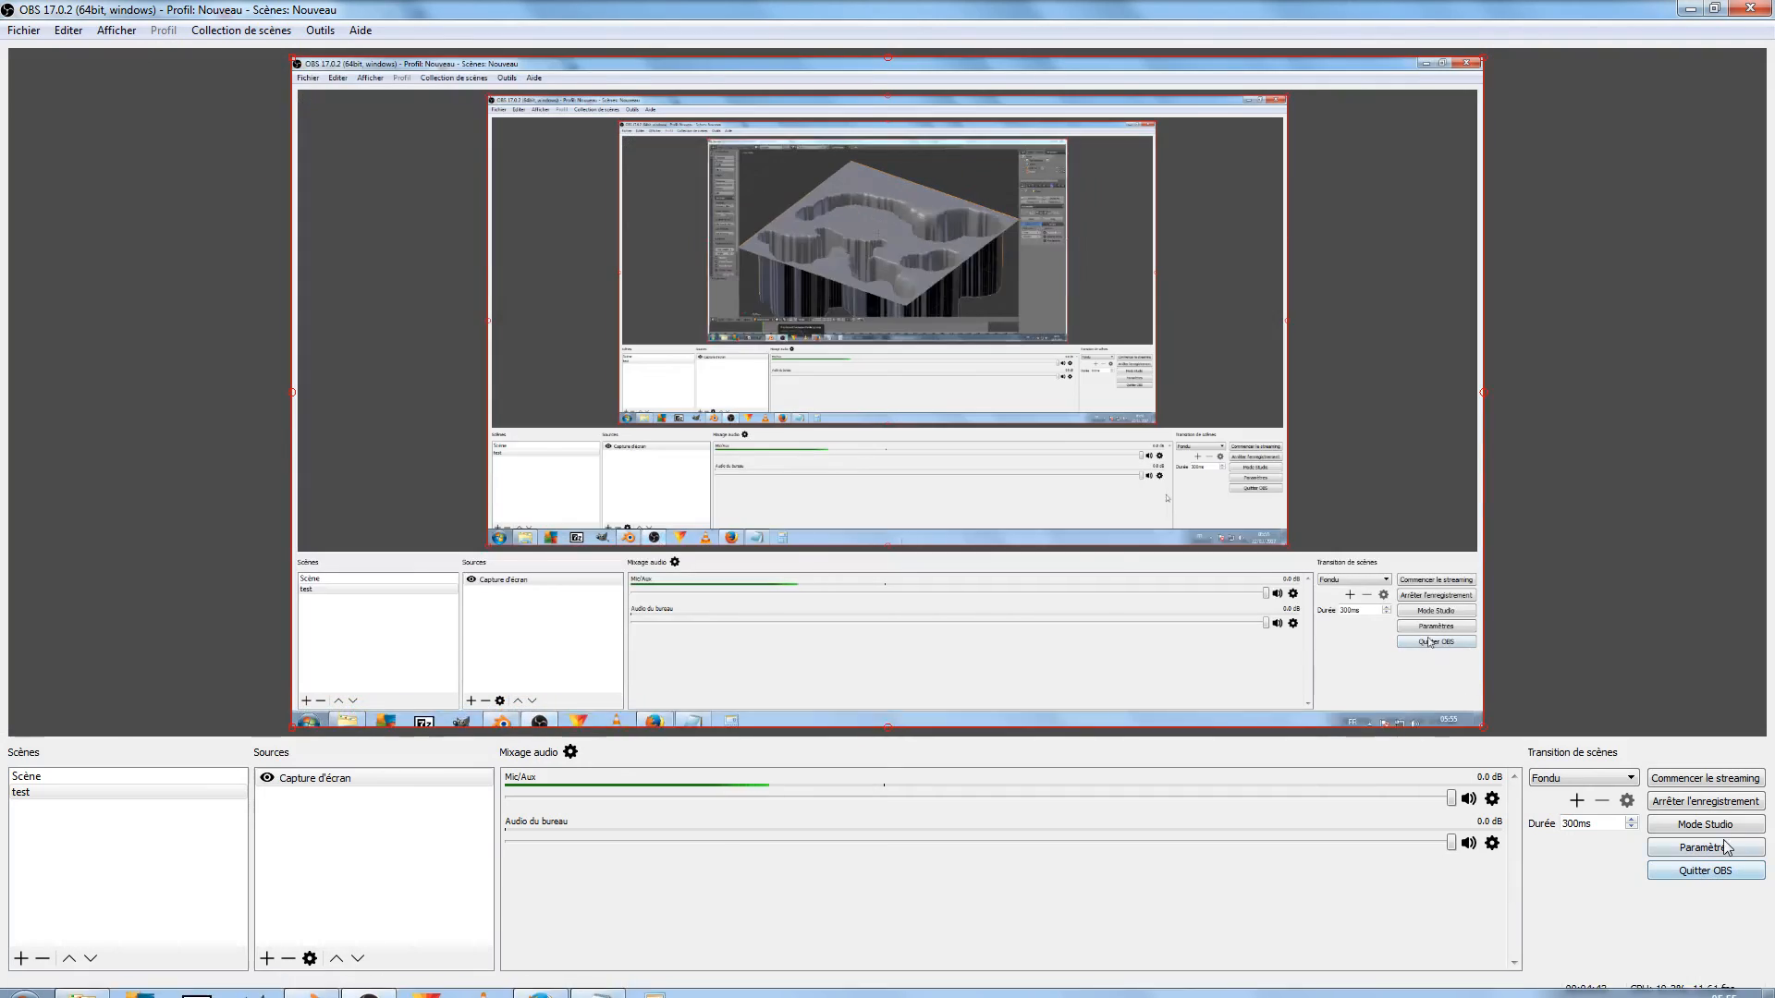